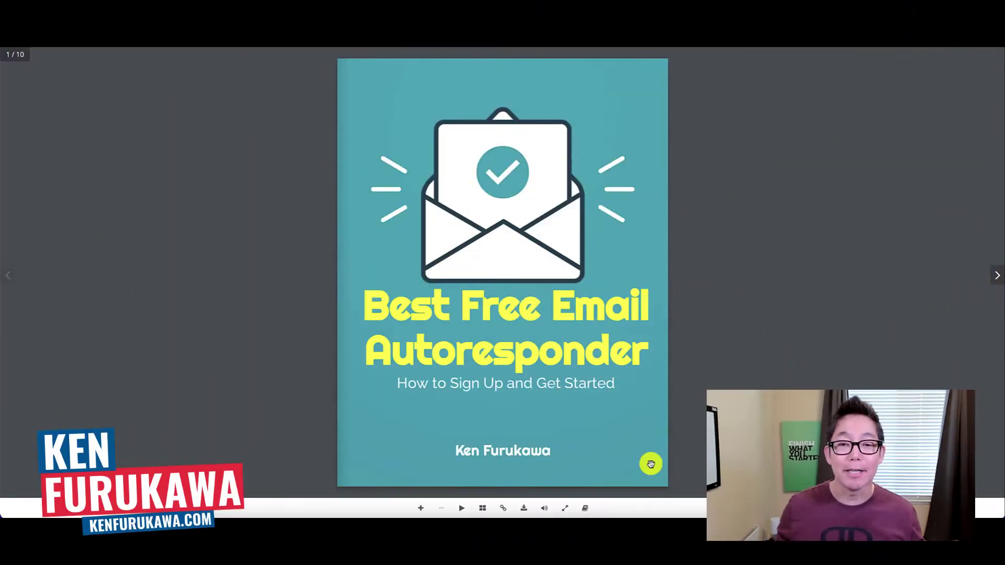
Flip the Best Free Email Autoresponder flipbook from its cover to the pages 4–5 spread
left_click_drag(650, 465, 399, 456)
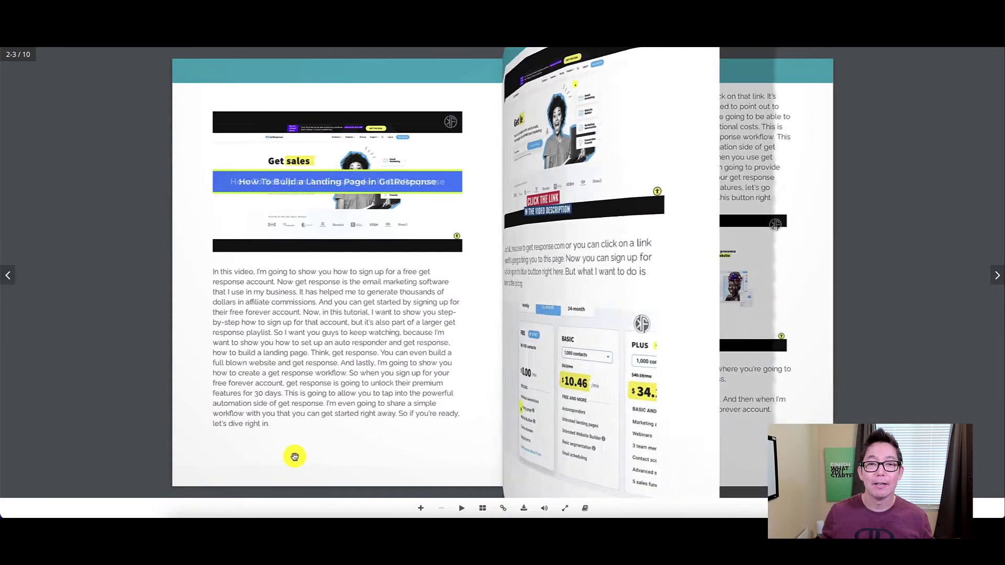
left_click_drag(684, 471, 285, 471)
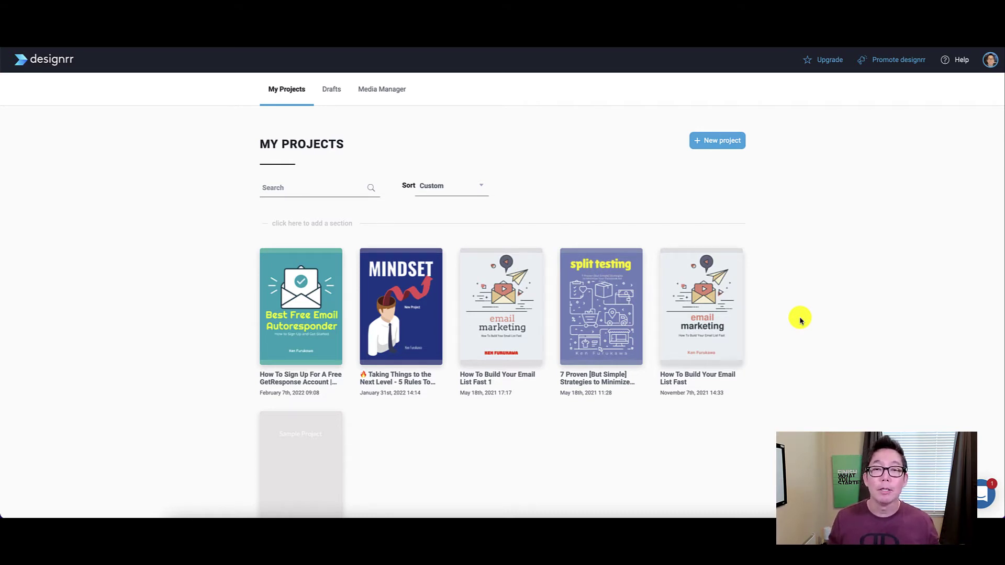
Start a new project and browse the import tiles on the Select Import Option page
left_click(719, 142)
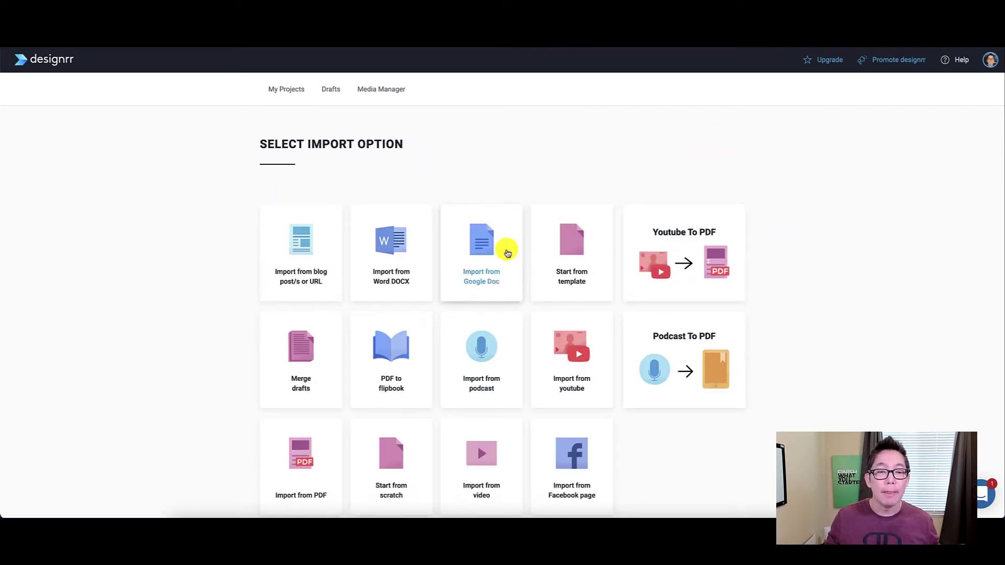
scroll(854, 329, "down", 2)
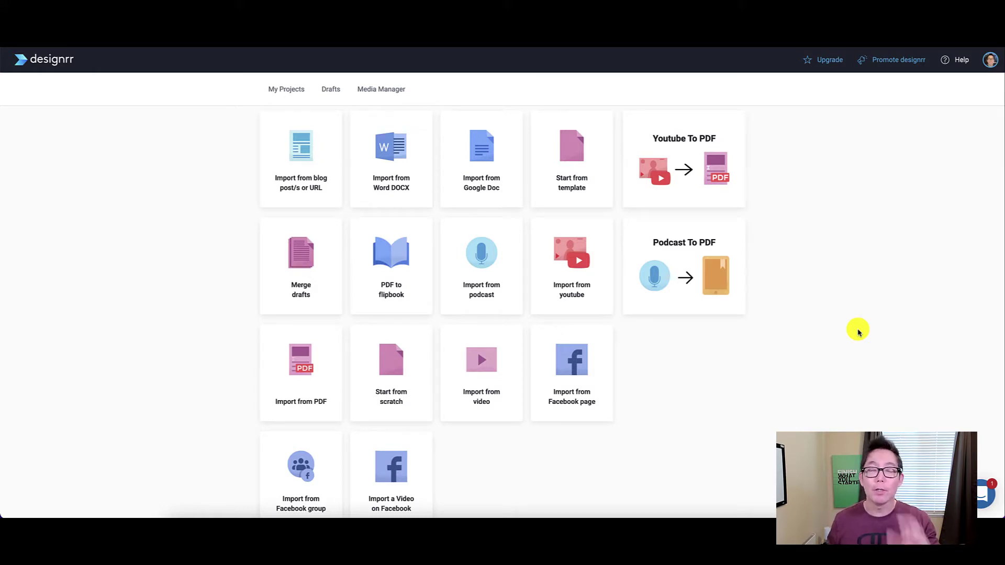
scroll(858, 331, "up", 1)
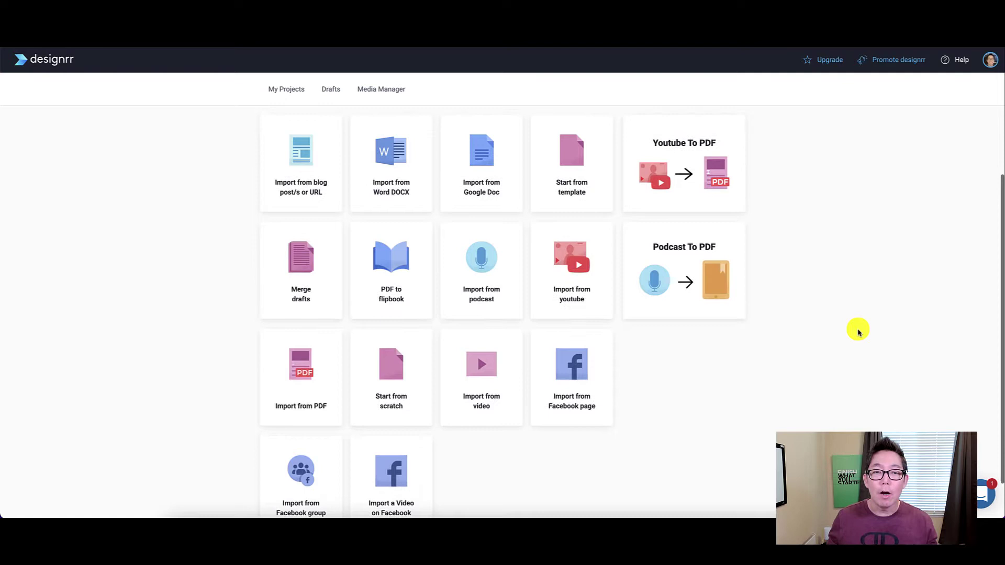
scroll(859, 331, "up", 1)
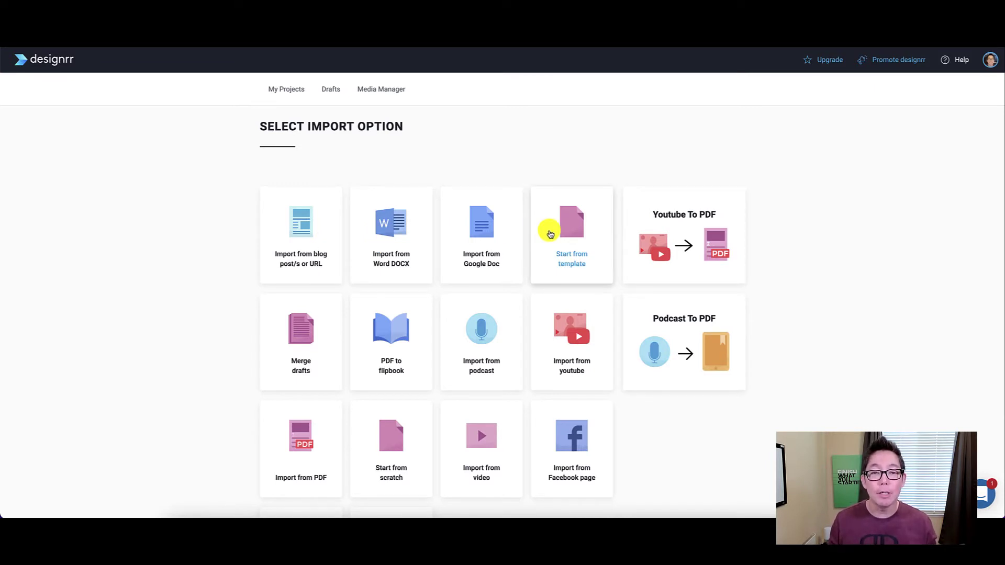
Return to My Projects, browse the project grid, and open the autoresponder project's ⋯ menu
left_click(288, 94)
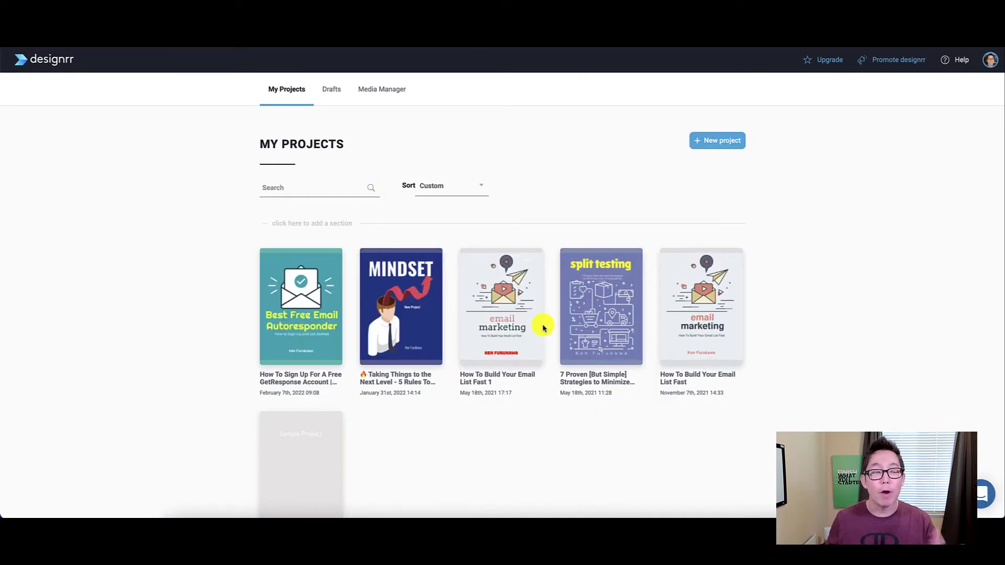
scroll(757, 358, "down", 1)
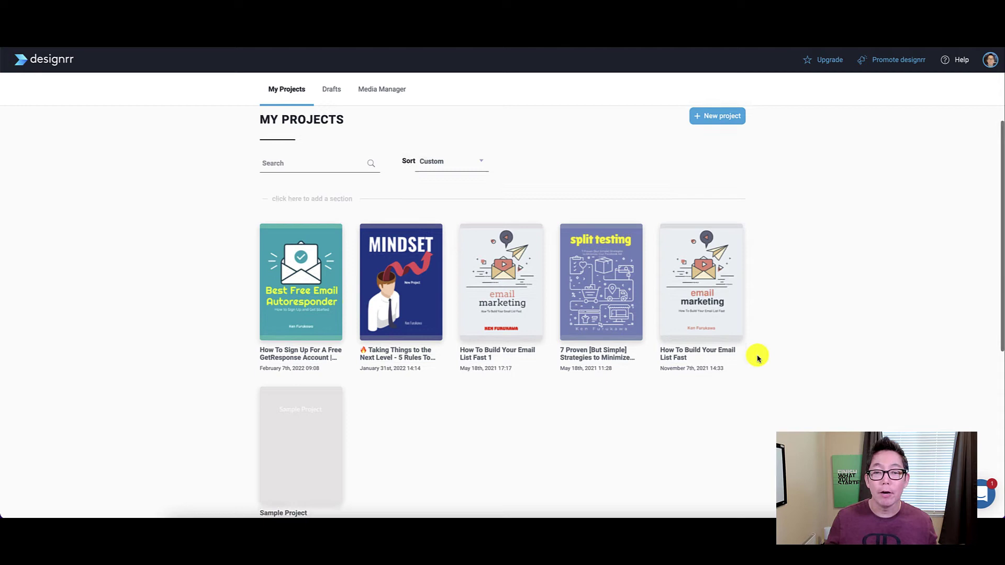
scroll(758, 358, "down", 2)
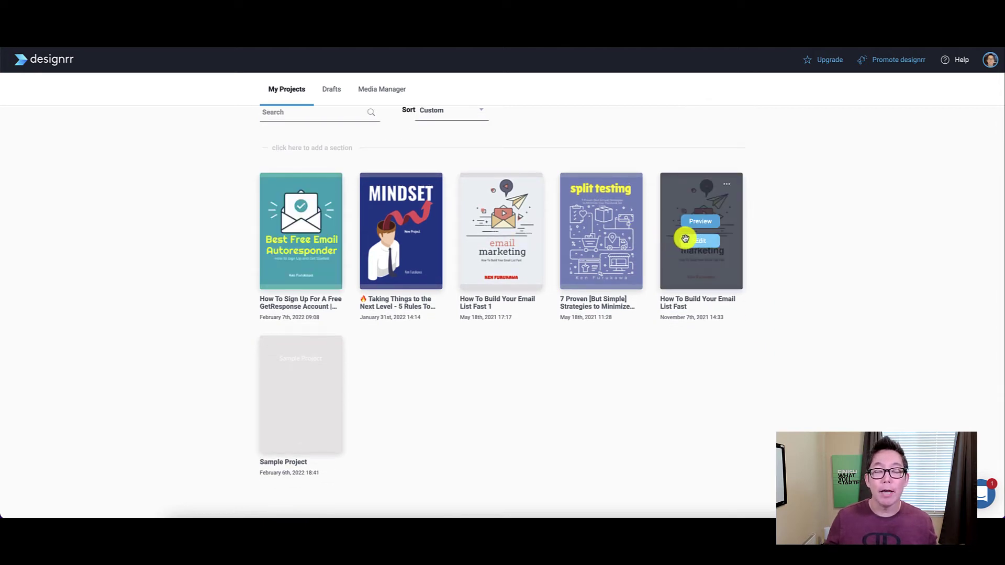
scroll(763, 261, "up", 2)
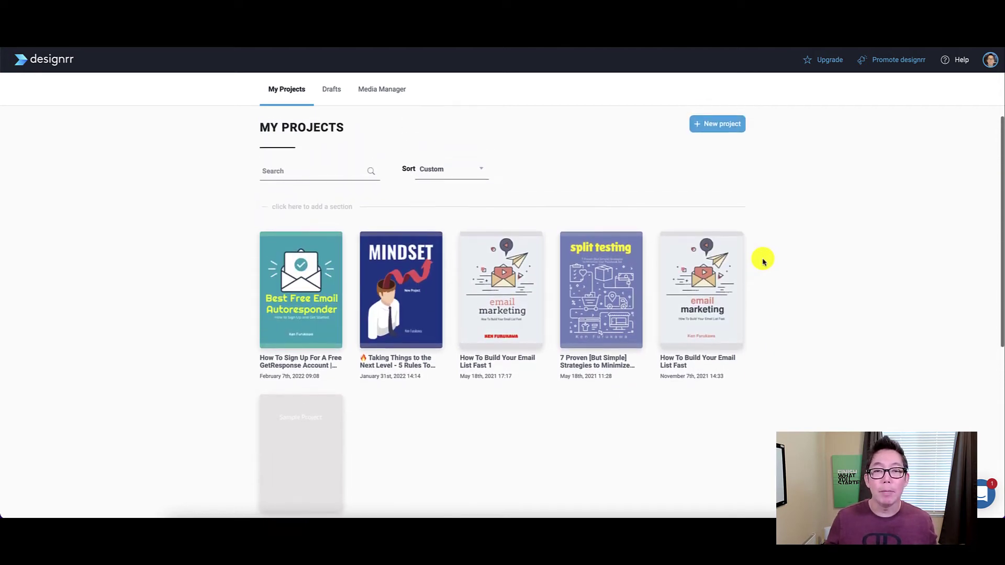
scroll(763, 260, "up", 1)
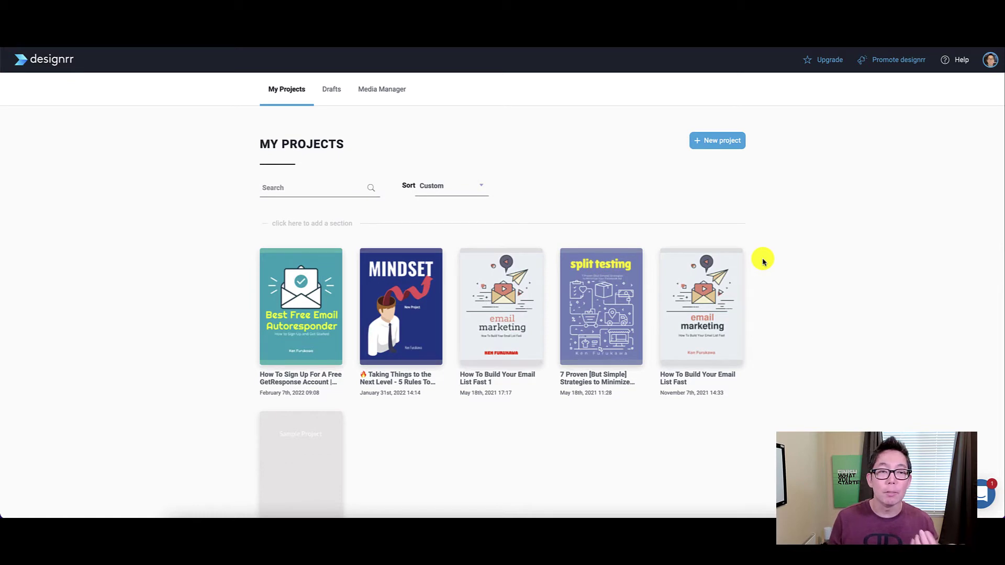
mouse_move(301, 307)
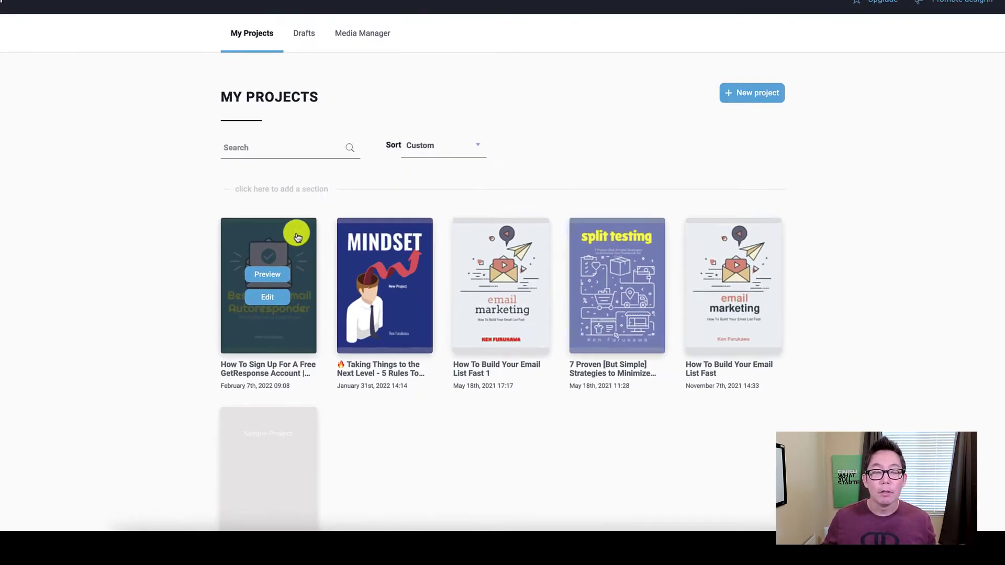
left_click(298, 237)
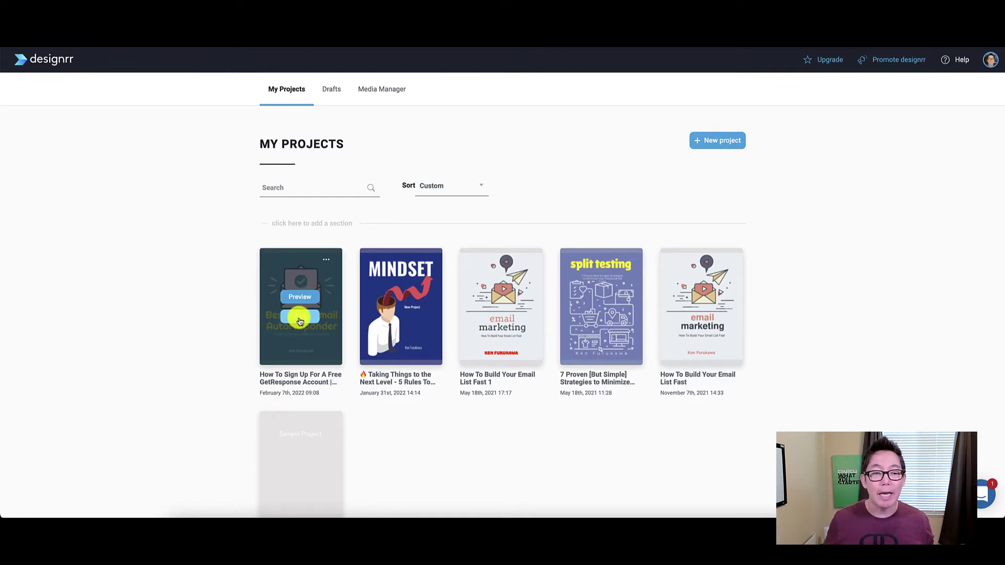
left_click(299, 318)
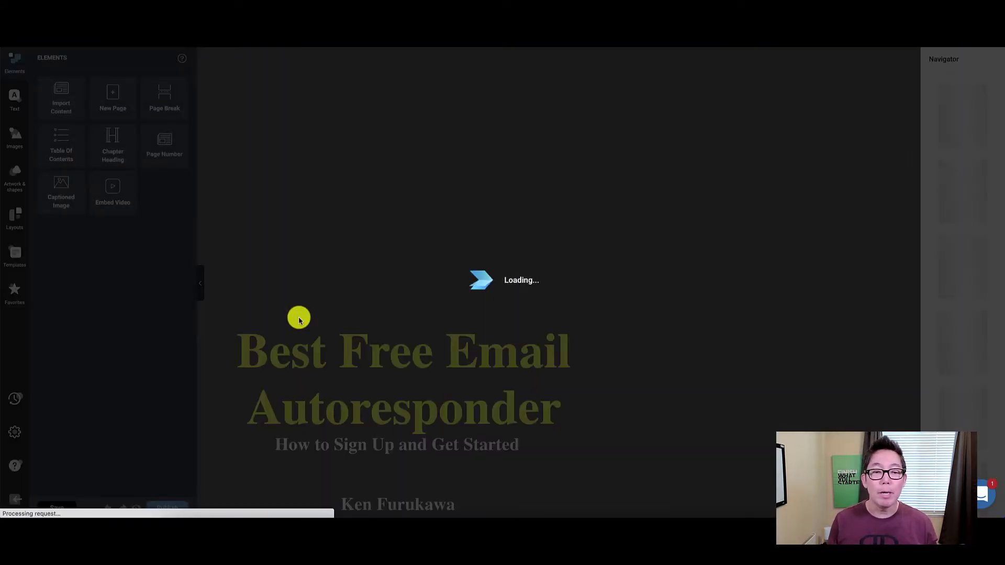
scroll(411, 338, "down", 3)
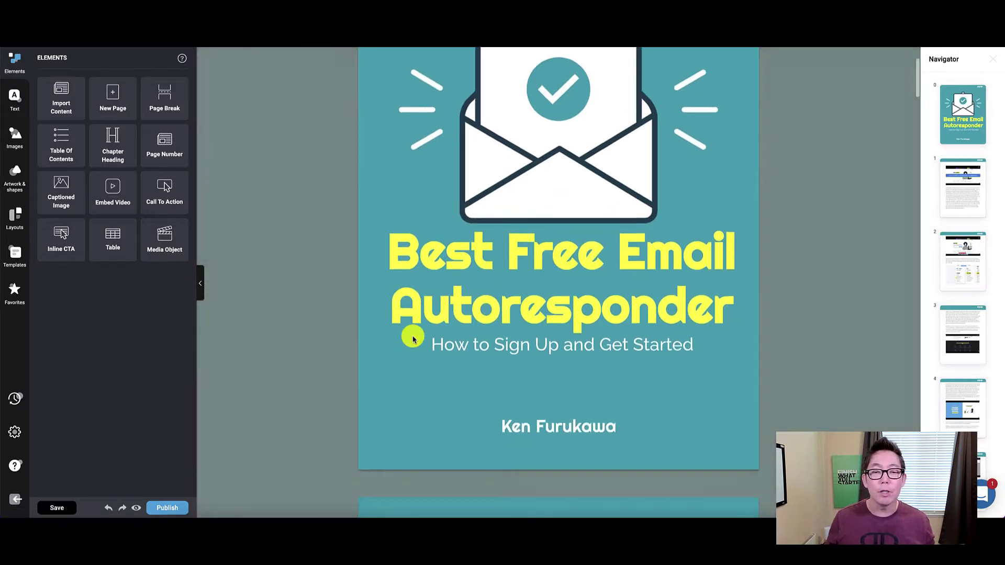
scroll(413, 340, "down", 3)
scroll(412, 339, "down", 3)
scroll(413, 339, "down", 3)
scroll(412, 339, "down", 2)
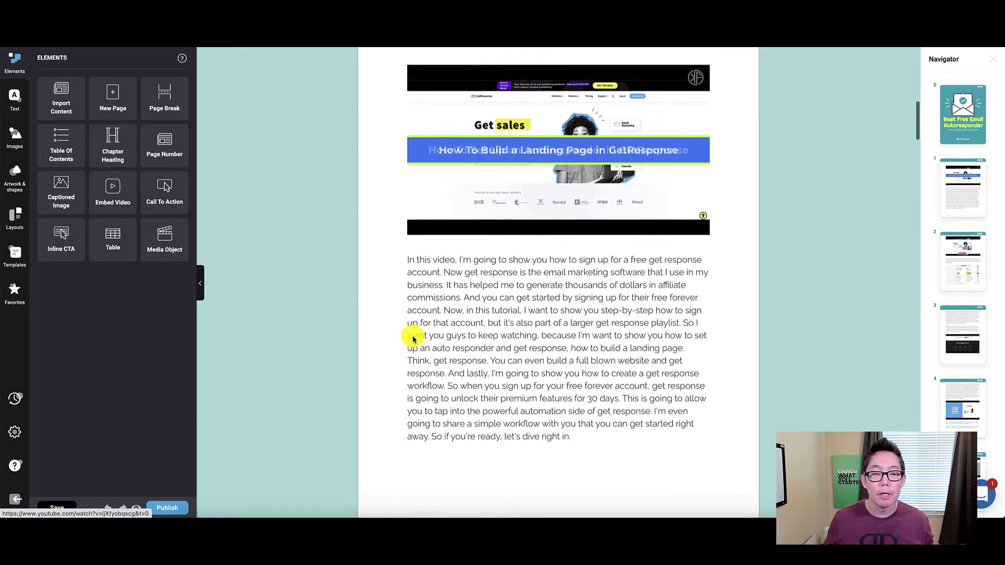
scroll(412, 339, "down", 1)
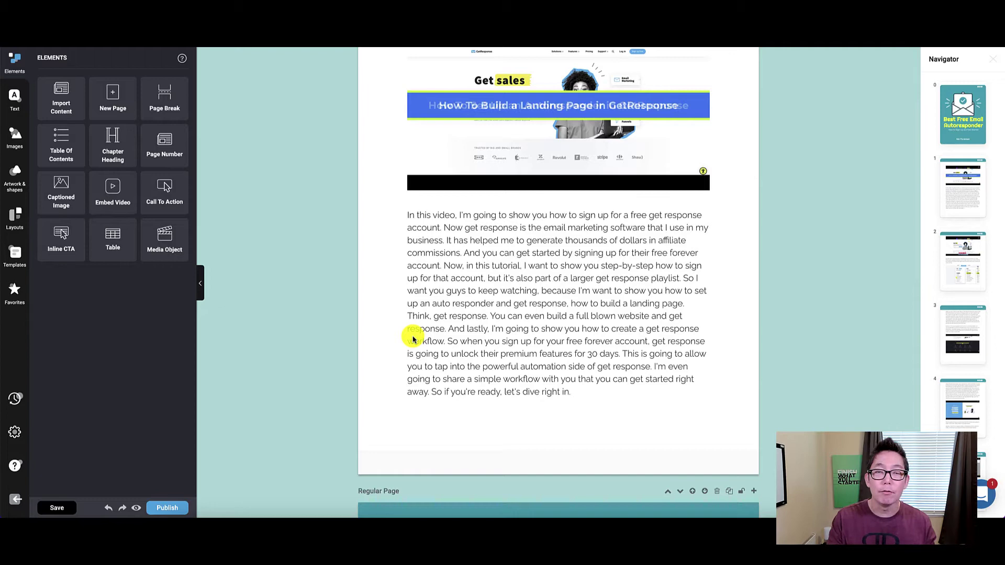
scroll(412, 340, "down", 3)
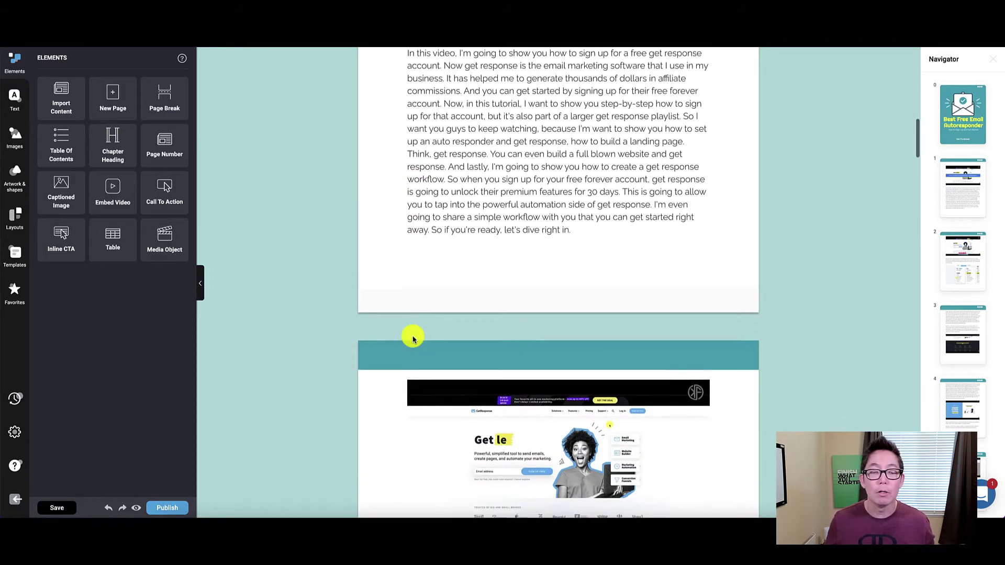
scroll(413, 339, "down", 3)
scroll(413, 339, "down", 3)
scroll(413, 340, "down", 2)
scroll(414, 340, "down", 2)
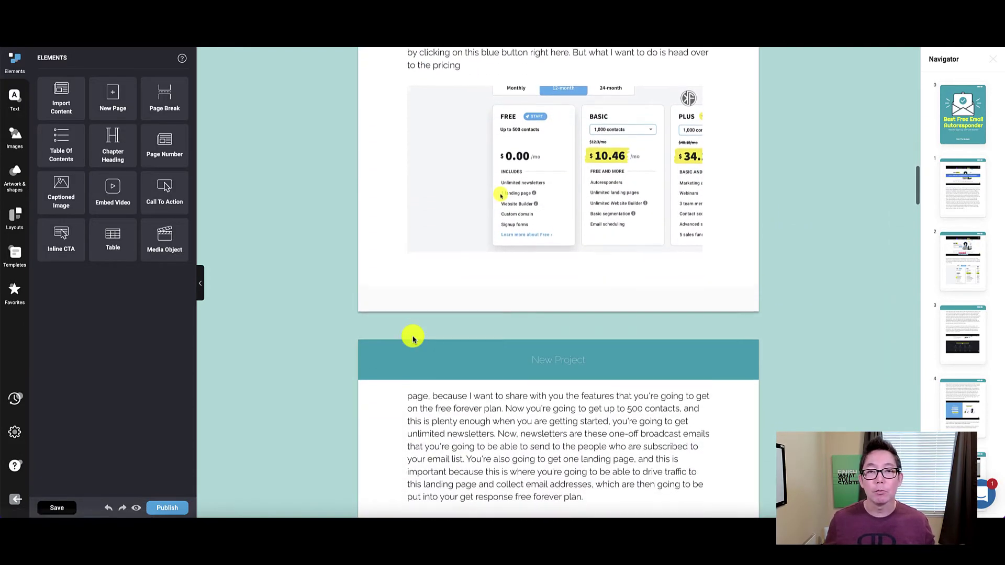
scroll(413, 340, "down", 1)
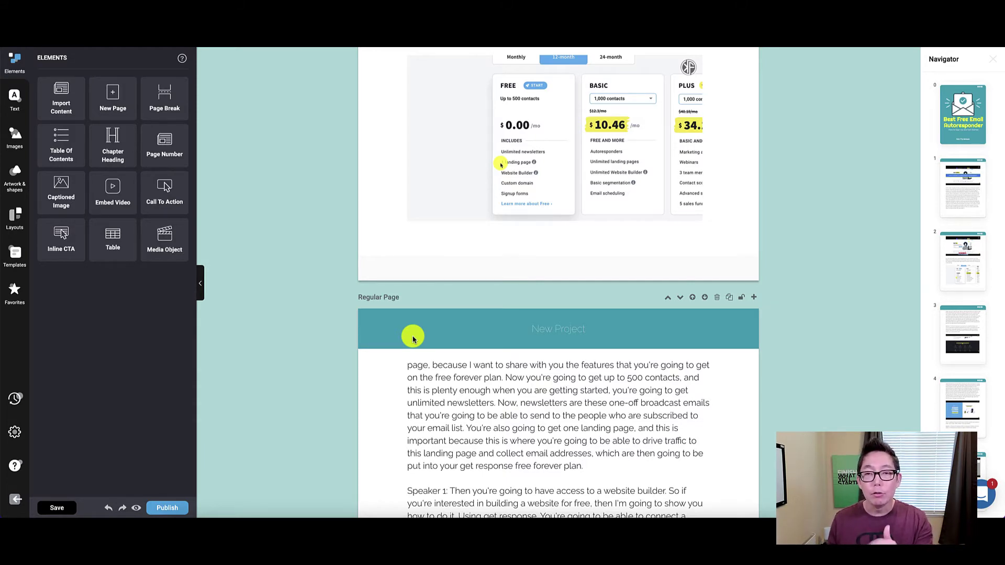
left_click(16, 499)
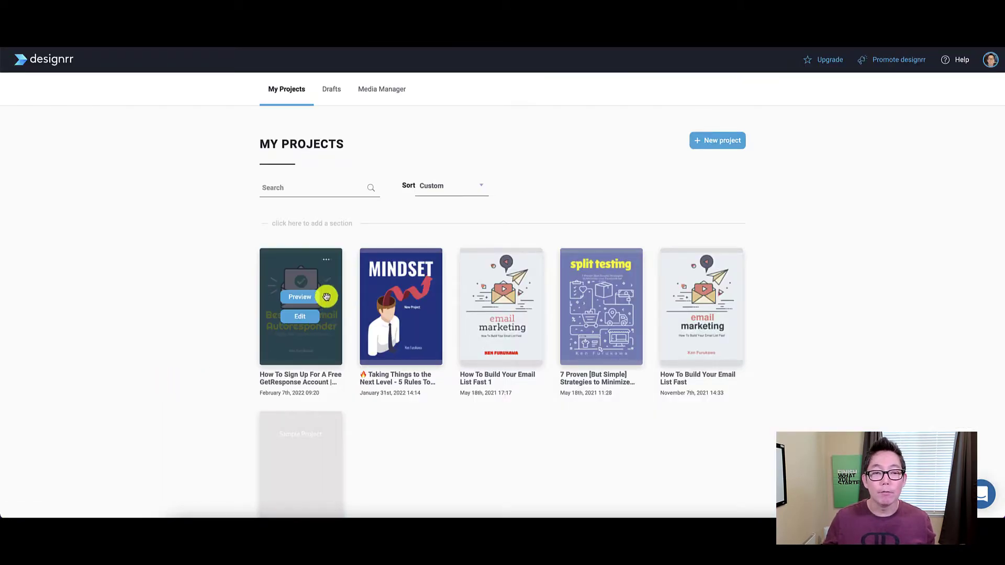
Open the autoresponder project's live eBook options, then cancel them without saving
left_click(329, 266)
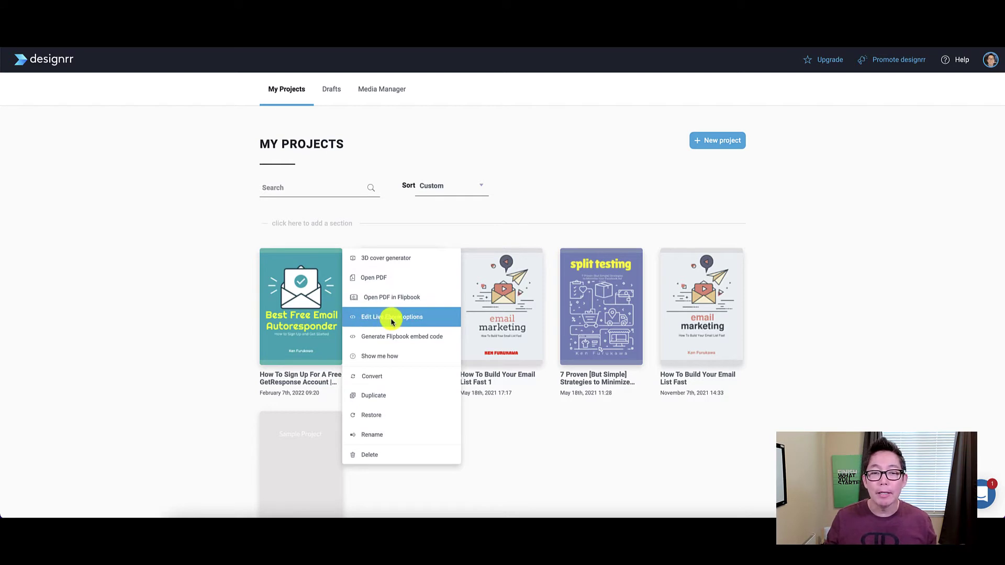
left_click(409, 317)
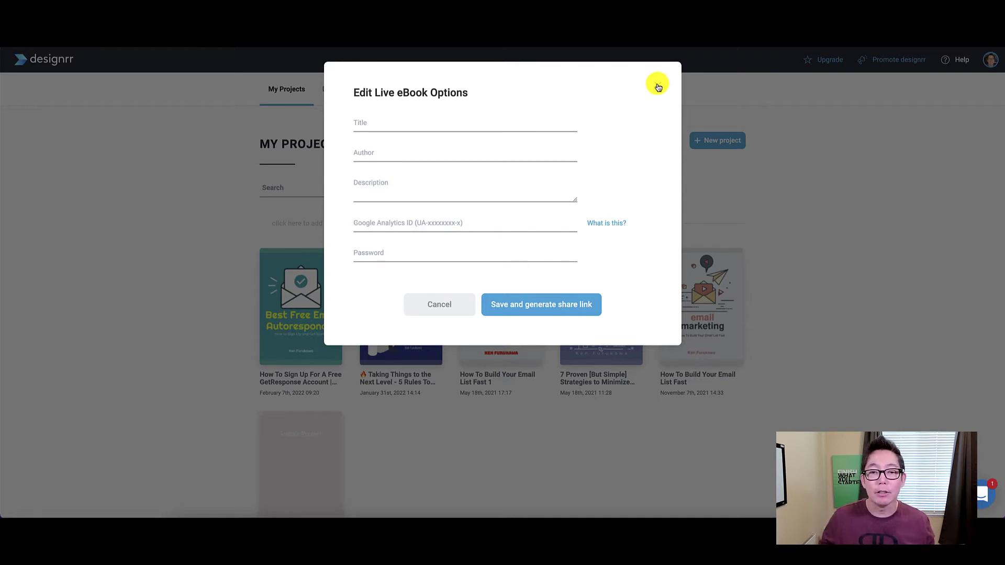
left_click(658, 87)
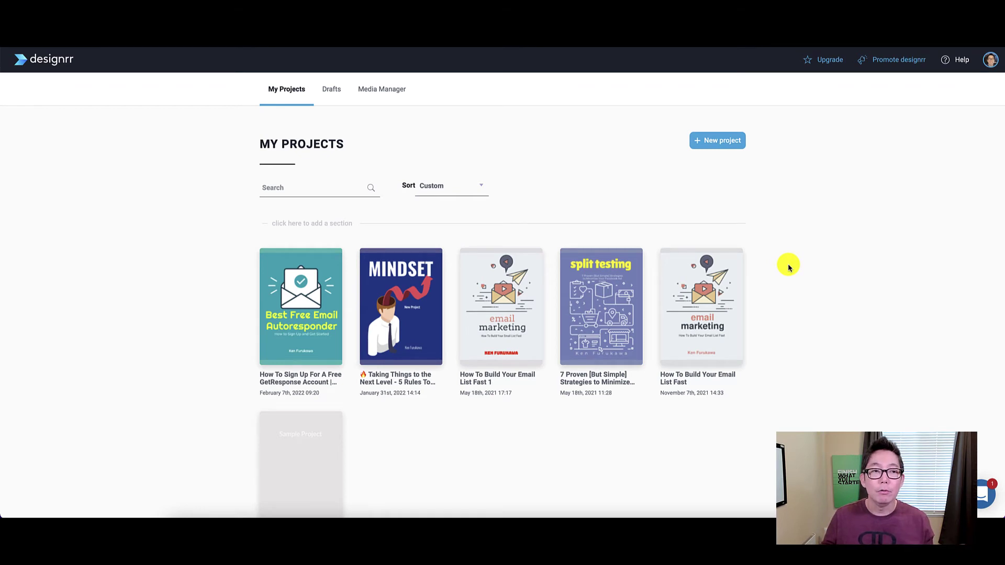
Start a new PDF to Flipbook project and correct the title, typing 'le Femours'
left_click(721, 142)
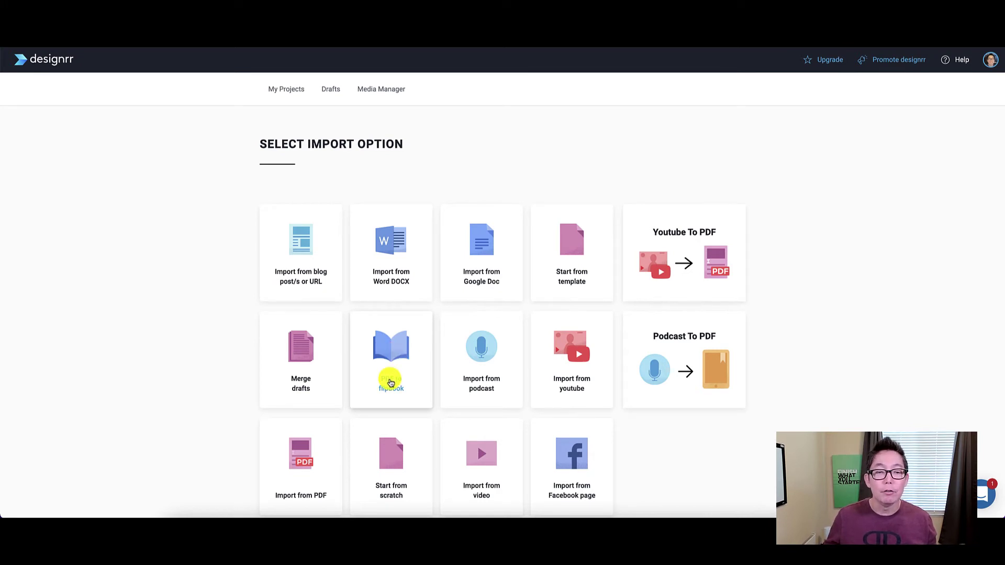
left_click(390, 383)
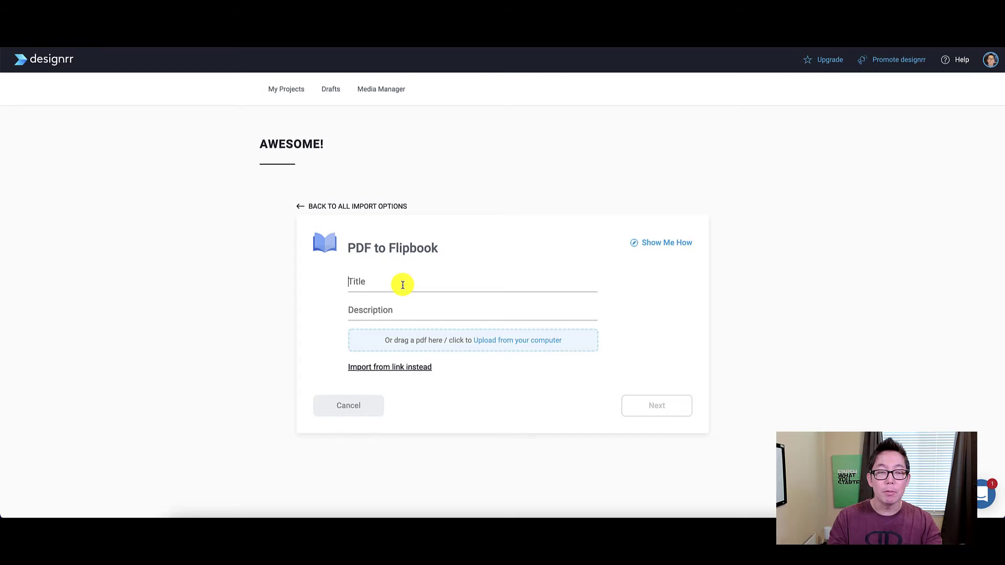
type("Sampel")
key("BackSpace")
key("BackSpace")
type("l")
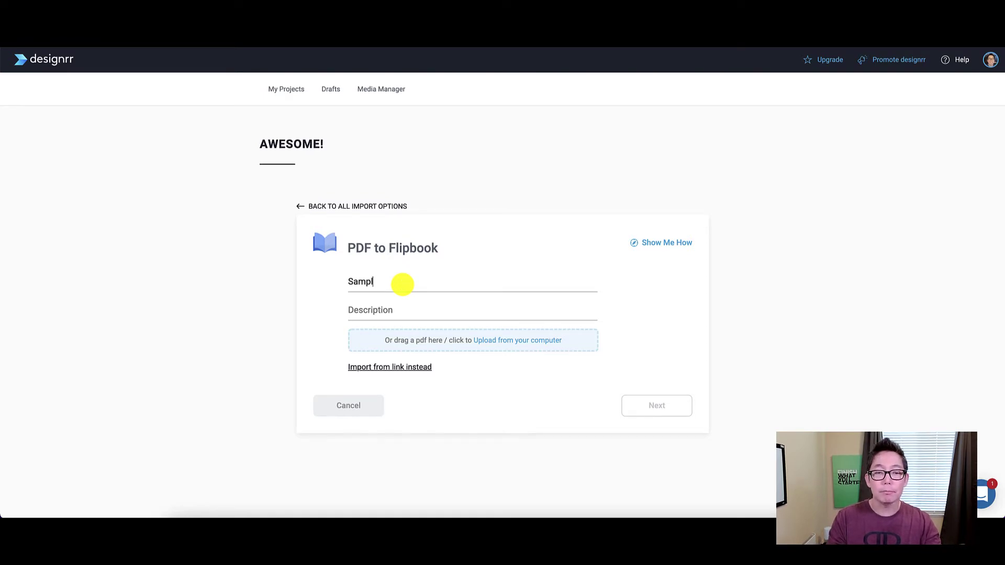
type("e Flipbook")
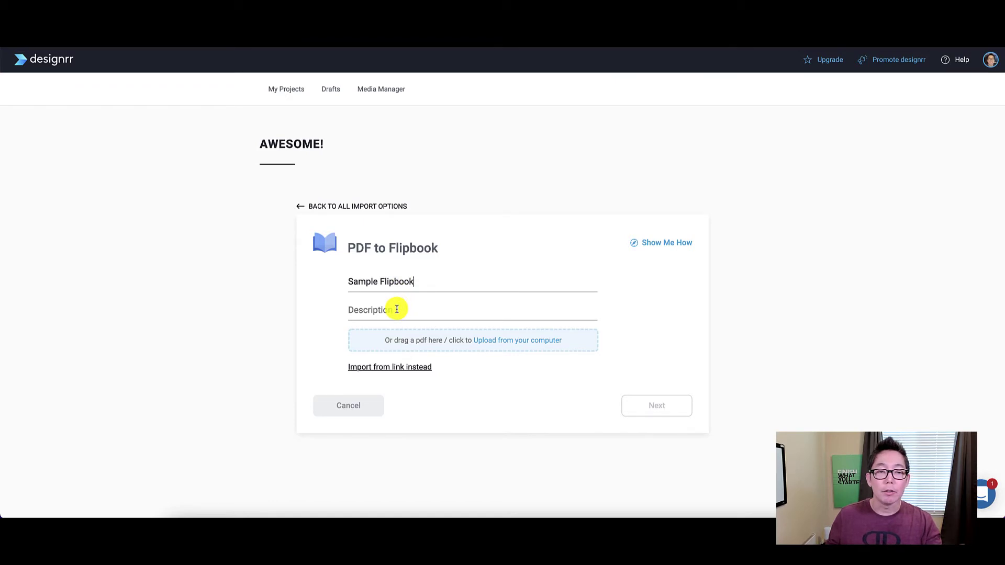
type("emoP")
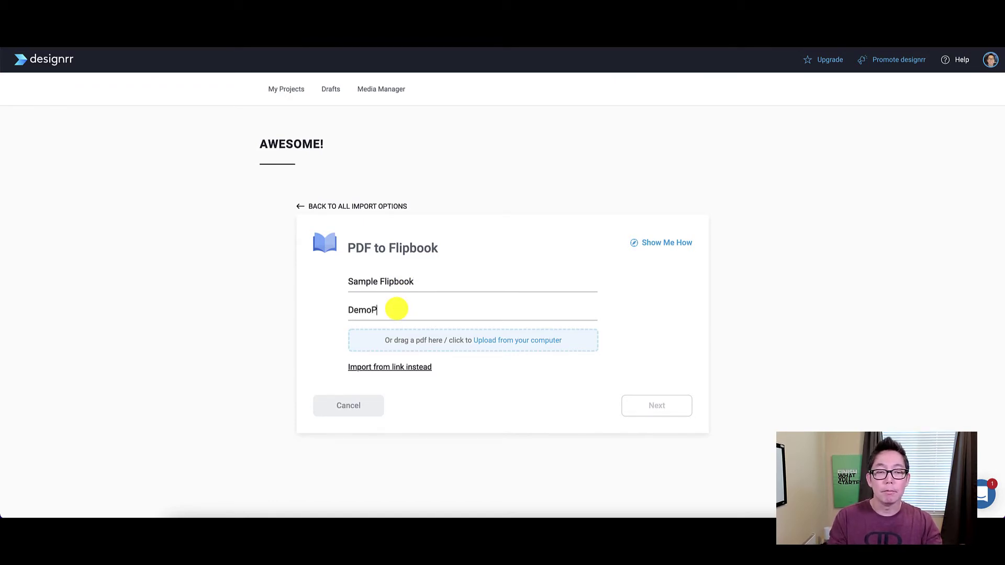
type("urpo")
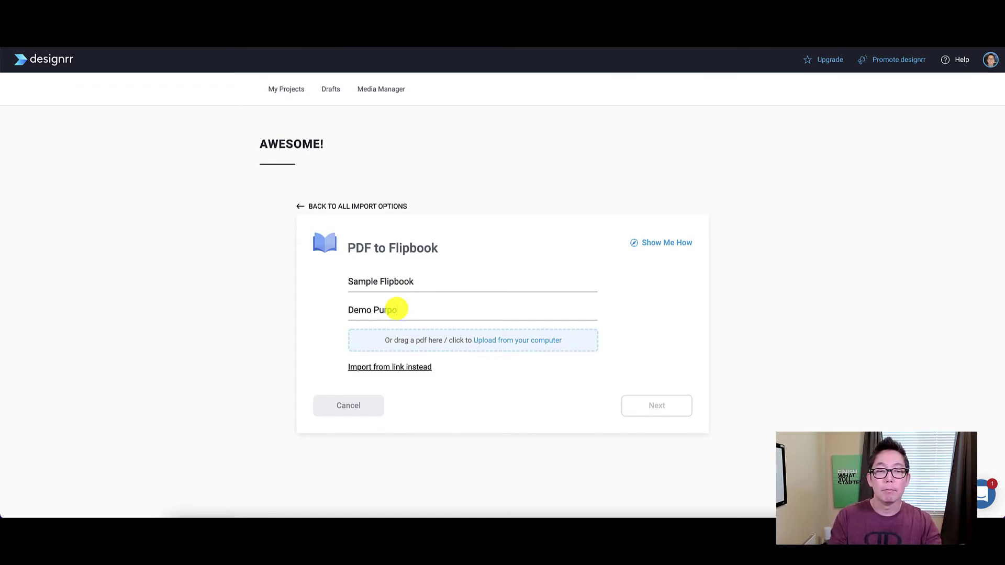
type("ses")
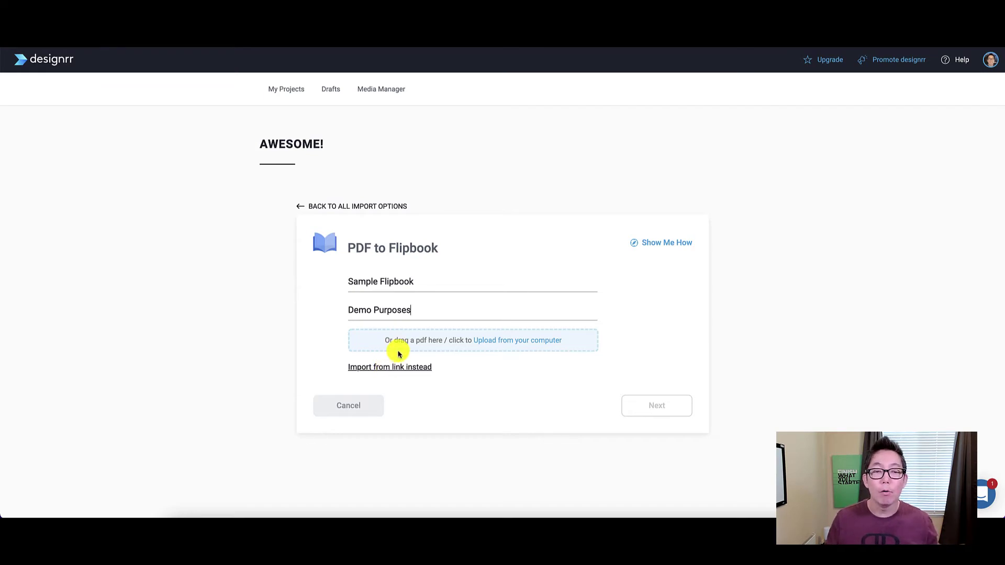
Upload the how-to-sign-up tutorial PDF from the Designrr Projects folder
left_click(509, 345)
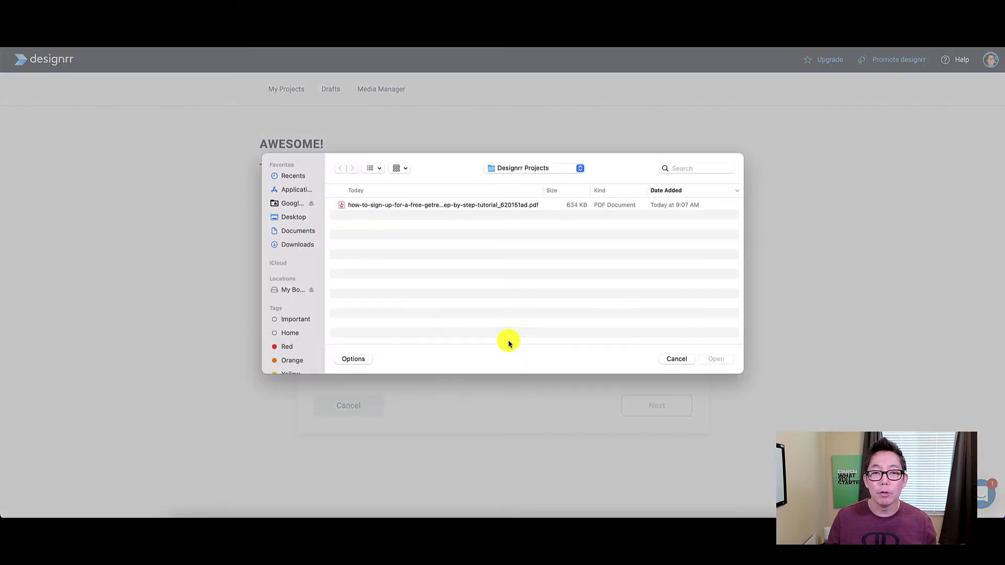
left_click(415, 206)
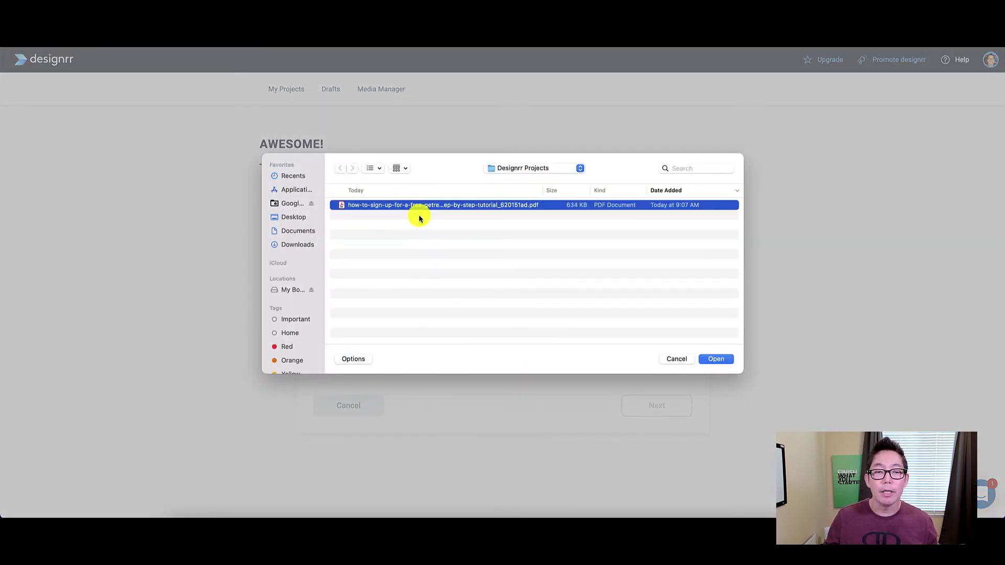
left_click(713, 359)
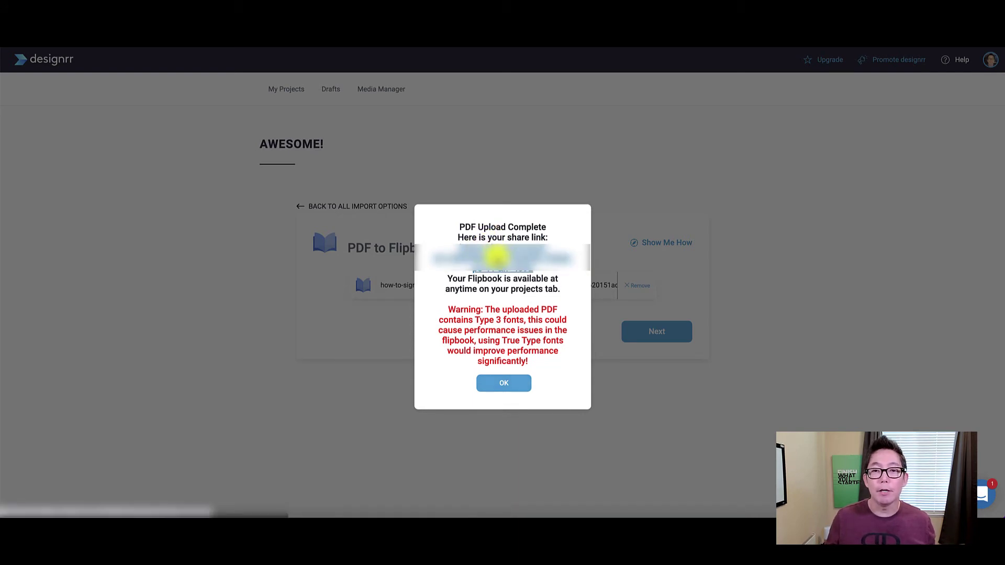
Open the new flipbook via its share link, turn to pages 4–5, and zoom in and out
left_click(496, 256)
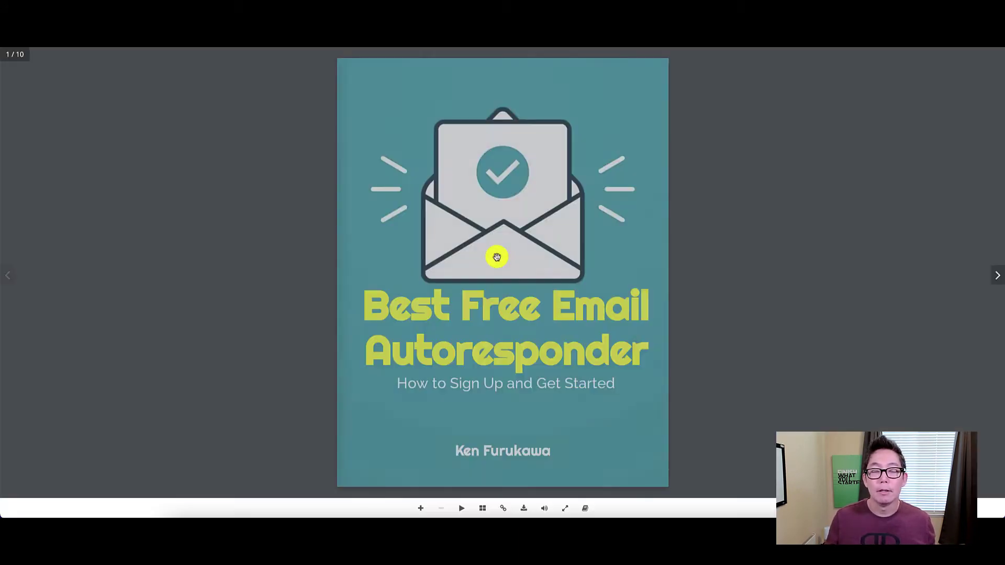
left_click_drag(607, 432, 210, 423)
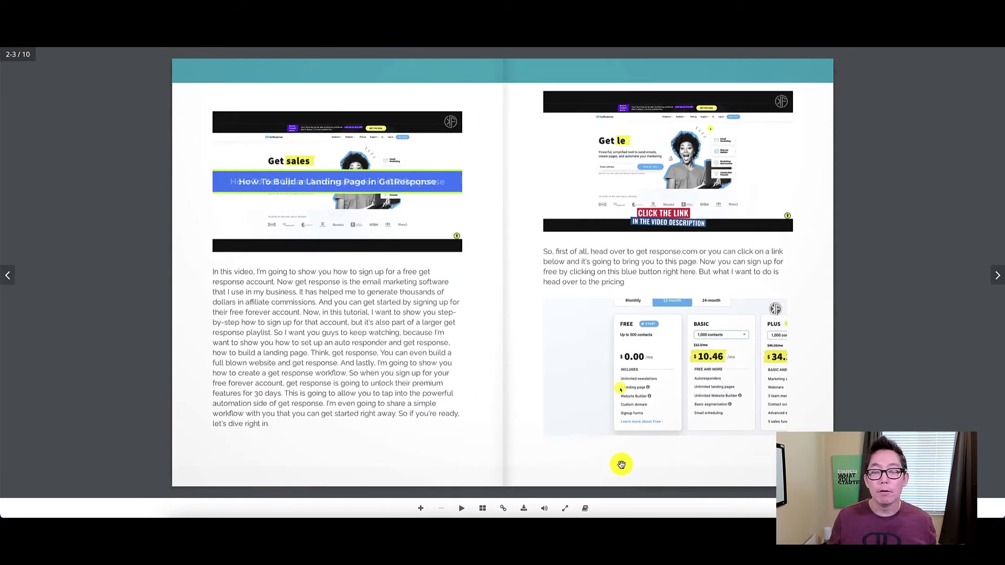
left_click_drag(621, 464, 173, 467)
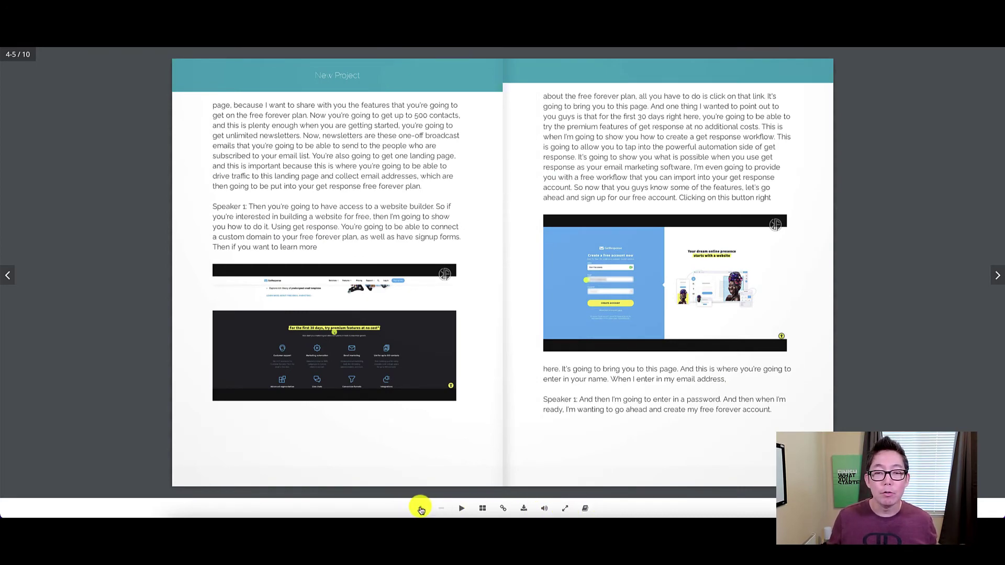
left_click(421, 510)
left_click(442, 511)
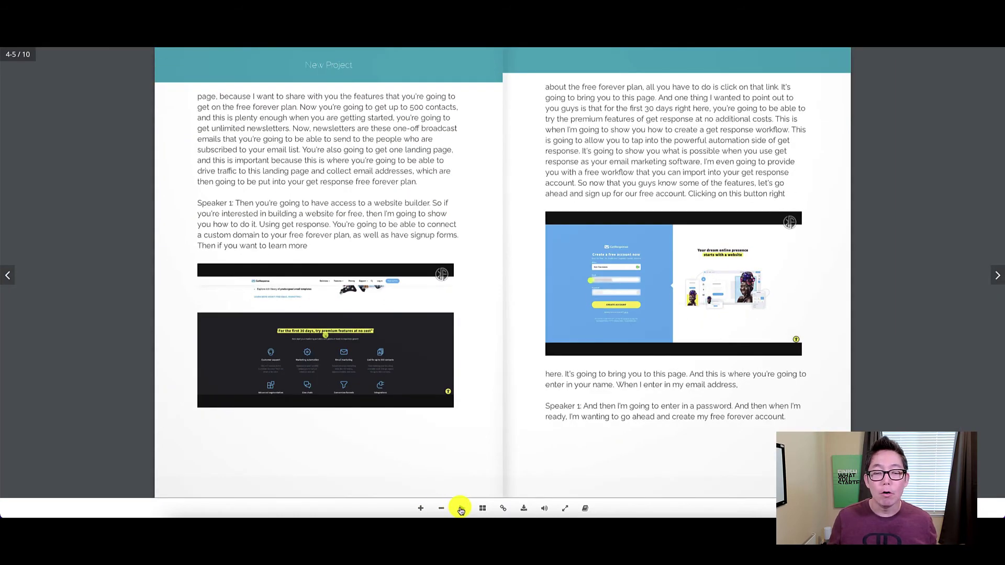
Play and pause auto-flip, turn to the last page and back to 8–9, then show thumbnails
left_click(463, 510)
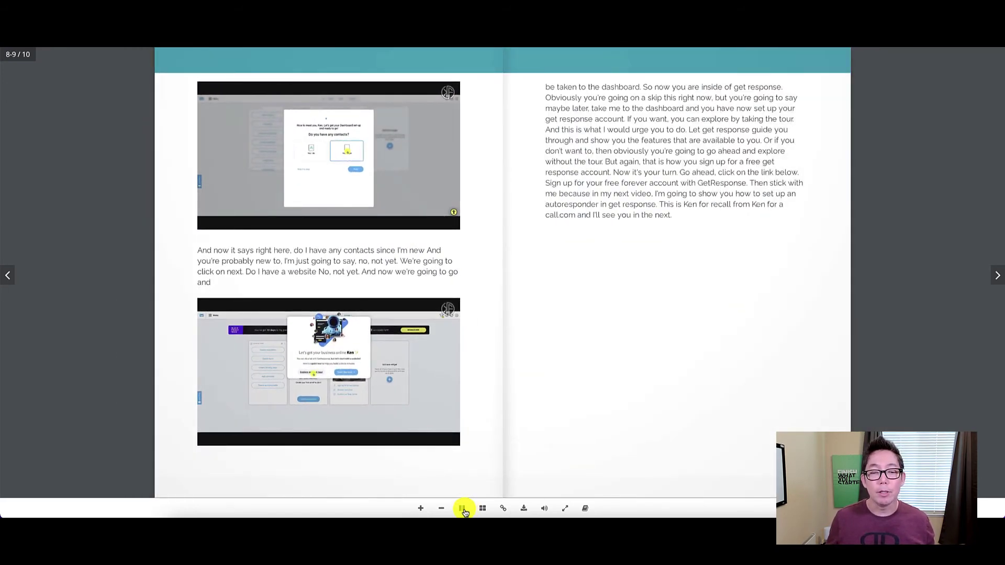
left_click(463, 510)
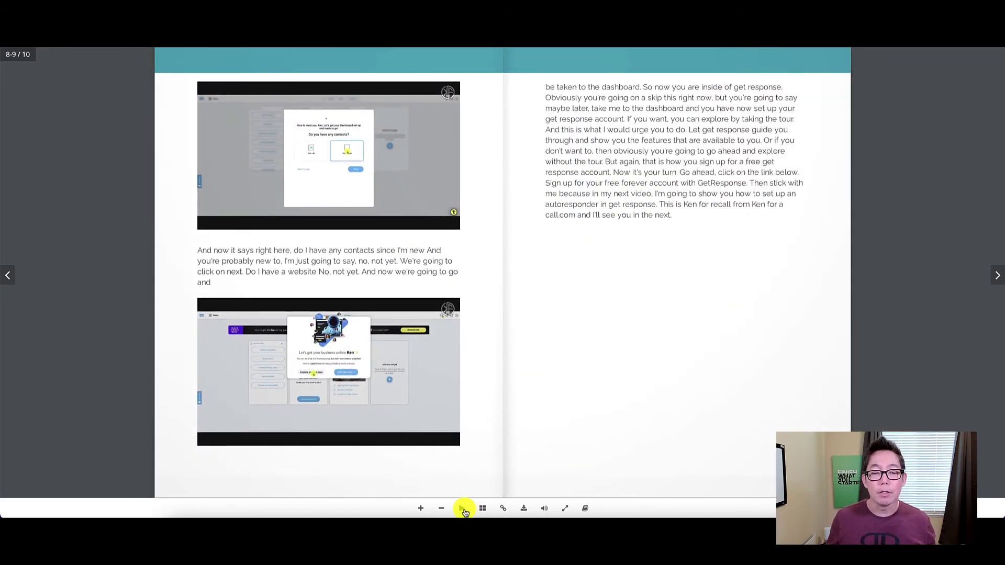
left_click_drag(666, 426, 300, 426)
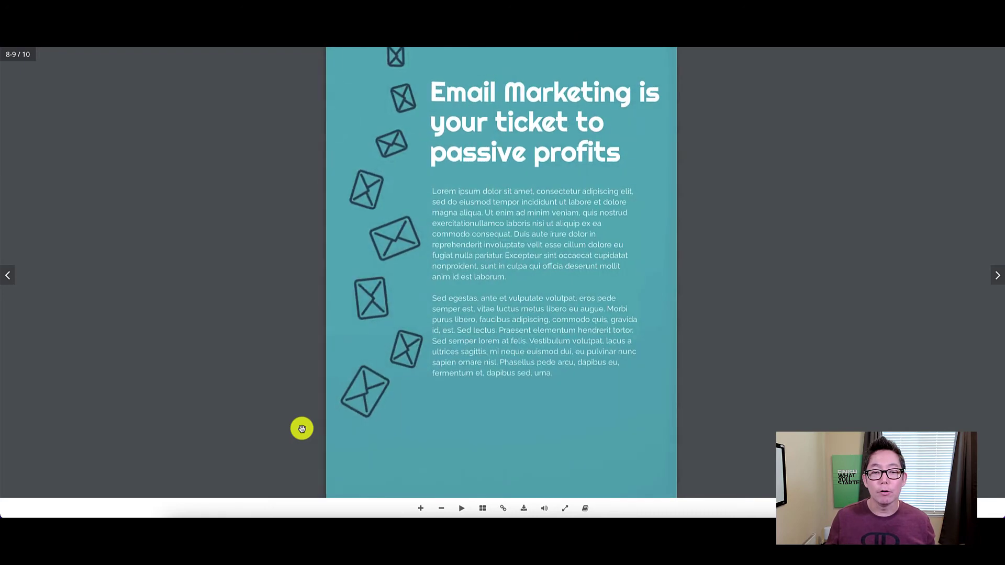
left_click_drag(419, 440, 619, 438)
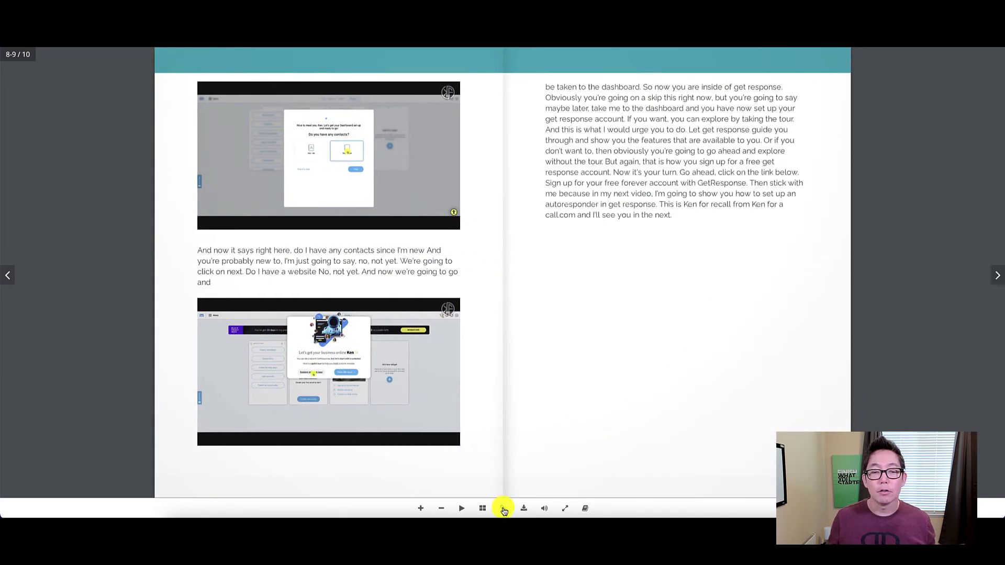
left_click(484, 510)
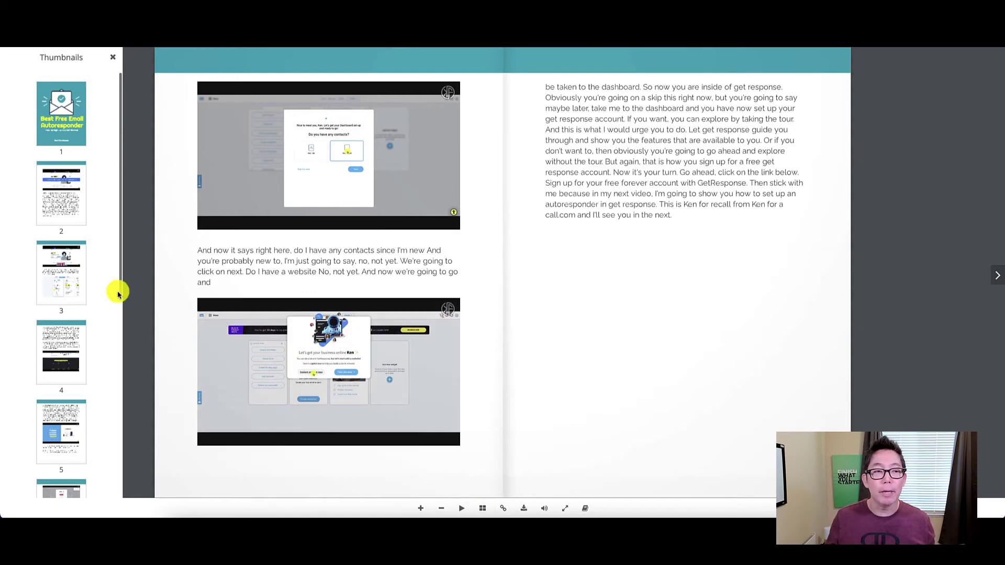
Jump to the cover, then a later spread via thumbnails, and open the Twitter/Facebook share options
left_click(63, 111)
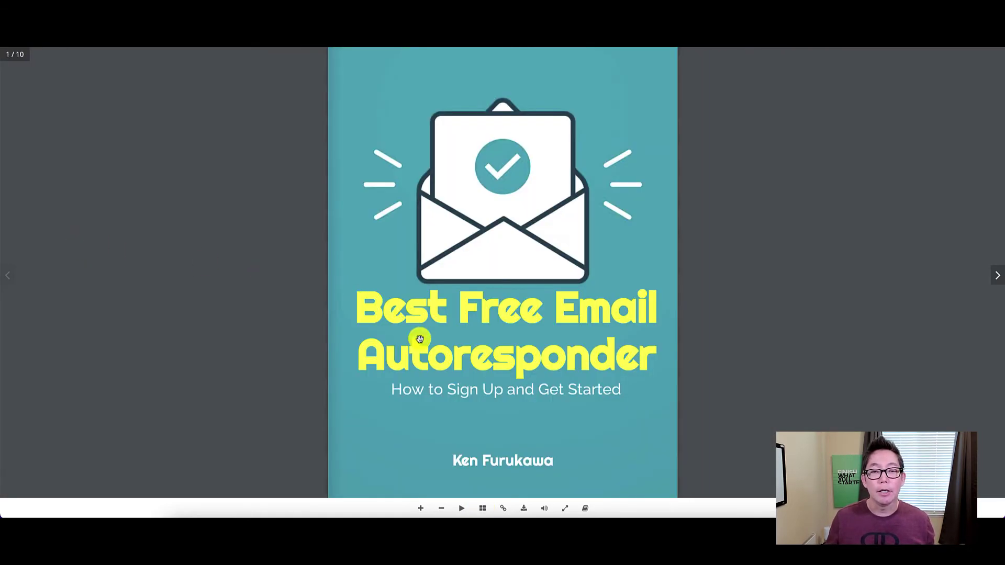
left_click(482, 511)
left_click(56, 349)
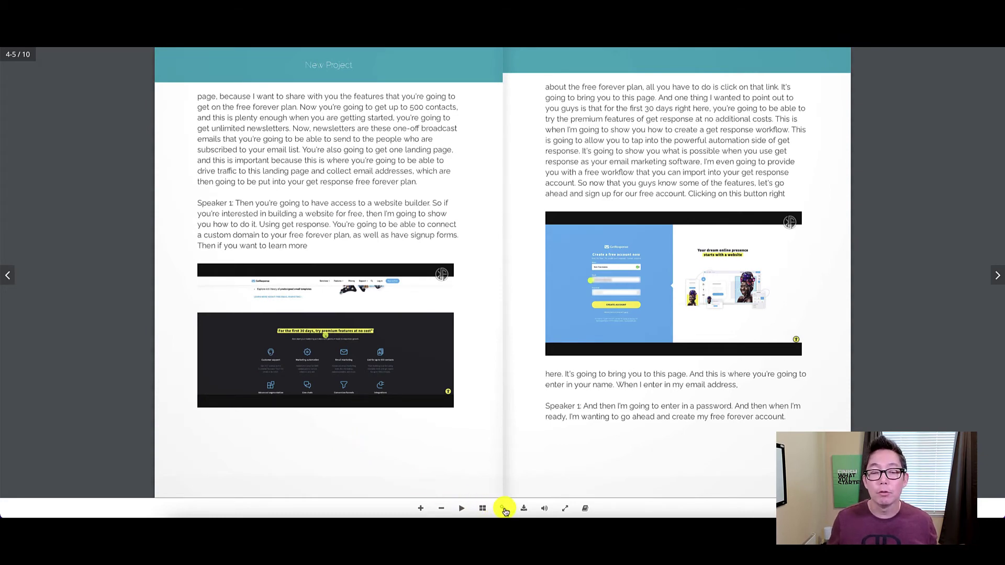
left_click(504, 509)
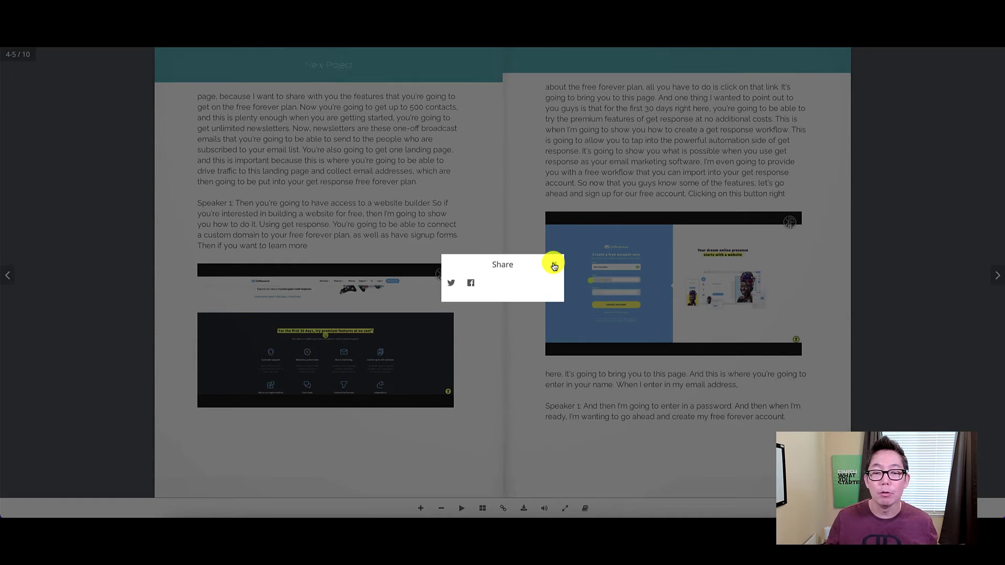
Close the Share popup and scroll the page down and back up
left_click(554, 265)
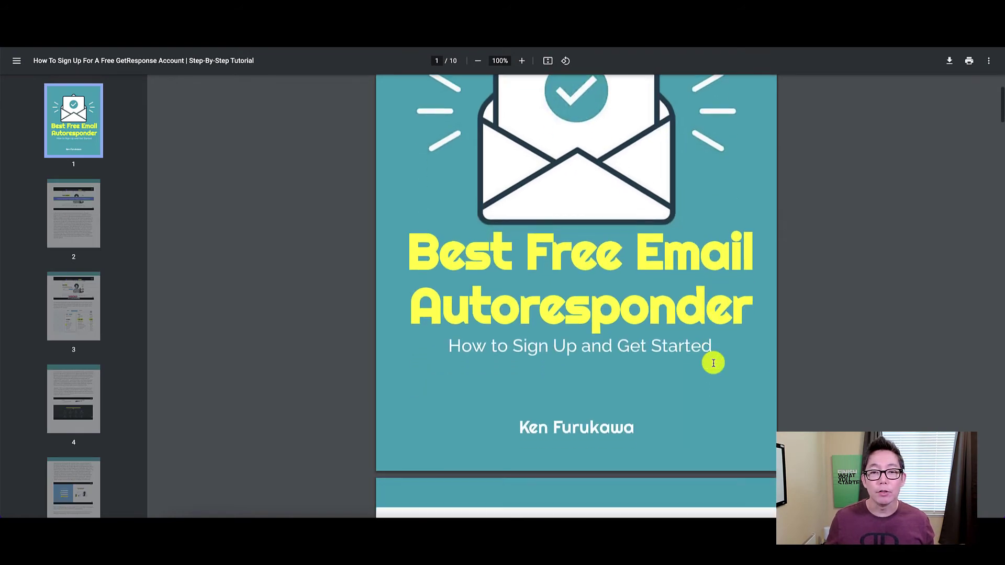
scroll(714, 363, "down", 5)
scroll(713, 362, "down", 5)
scroll(713, 363, "down", 4)
scroll(713, 363, "up", 5)
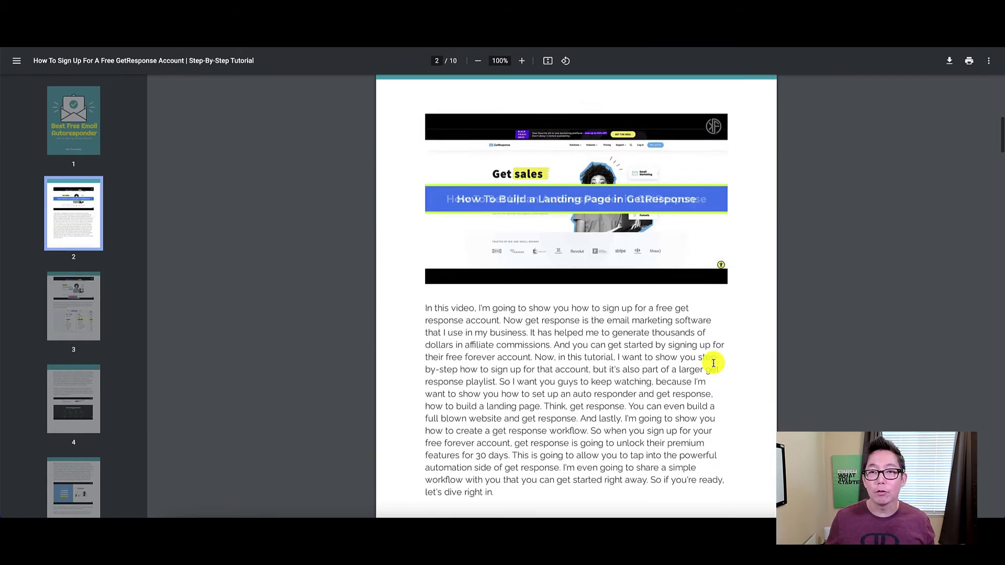
scroll(709, 359, "up", 5)
scroll(709, 359, "up", 2)
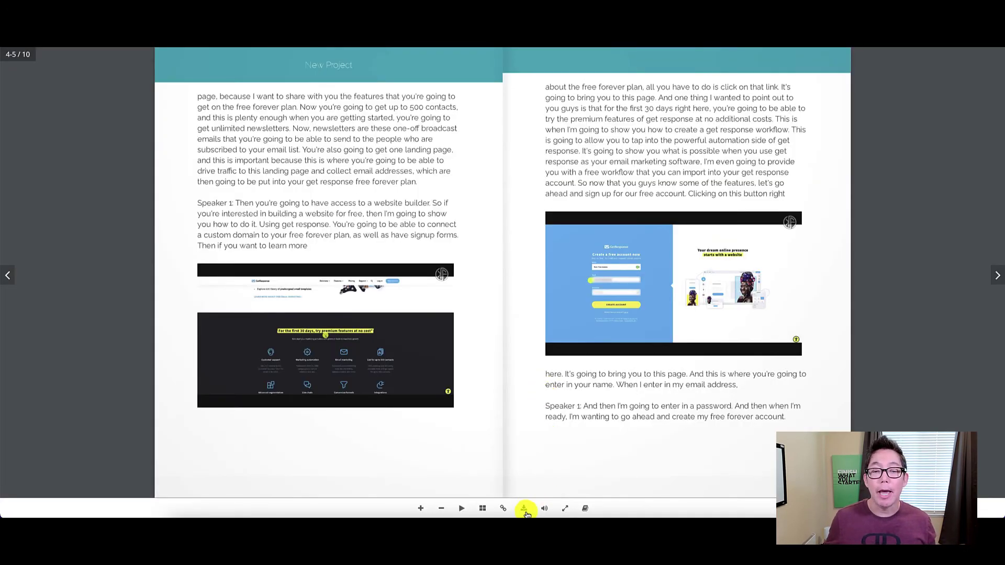
Page forward with zoom-out, return to pages 4–5, and try fullscreen view
left_click(686, 442)
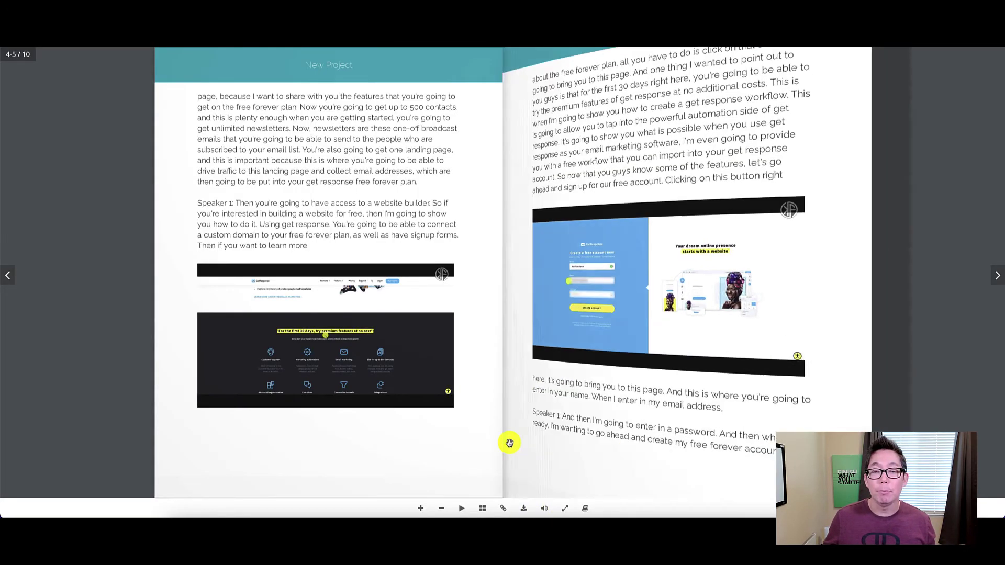
left_click(441, 508)
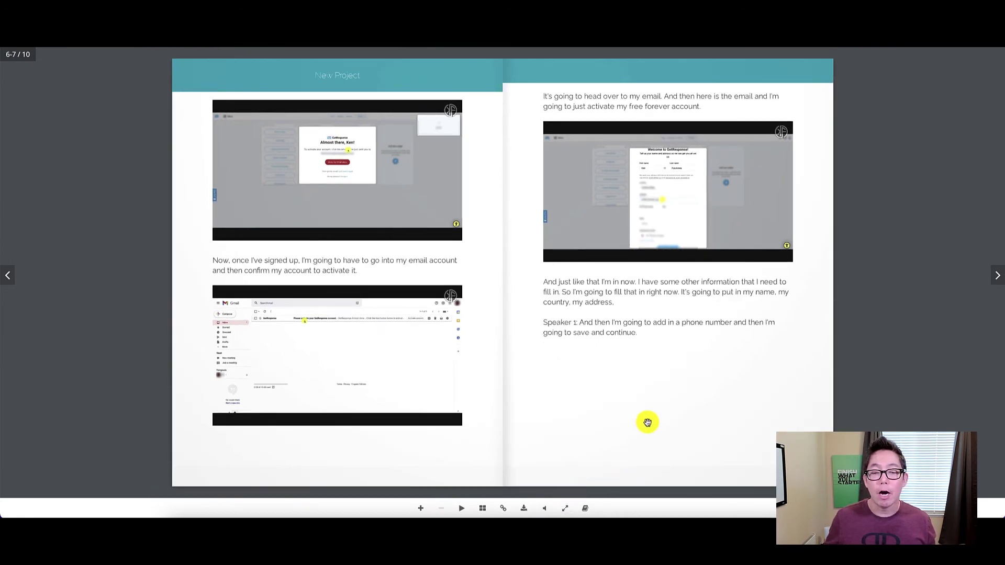
left_click(691, 430)
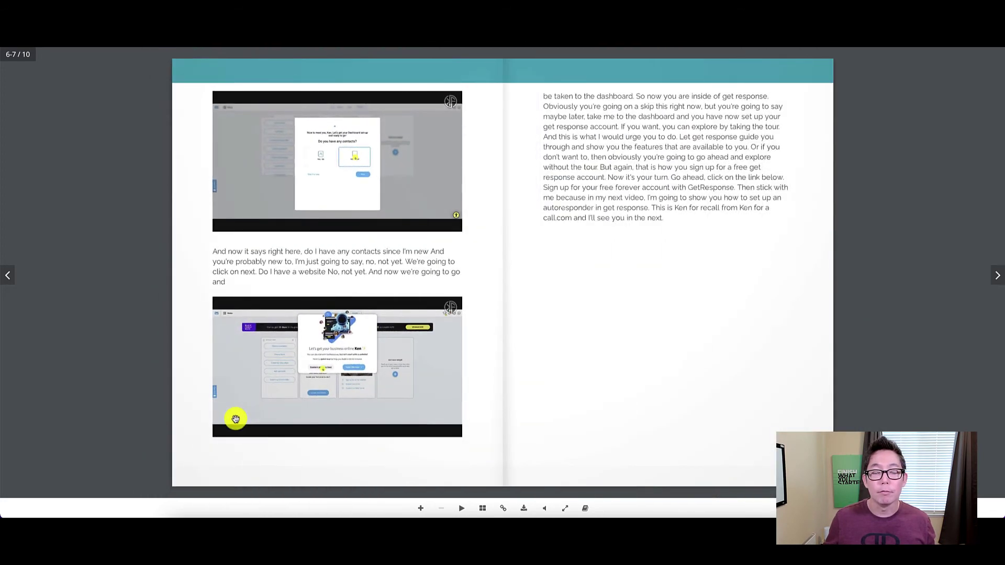
left_click(471, 447)
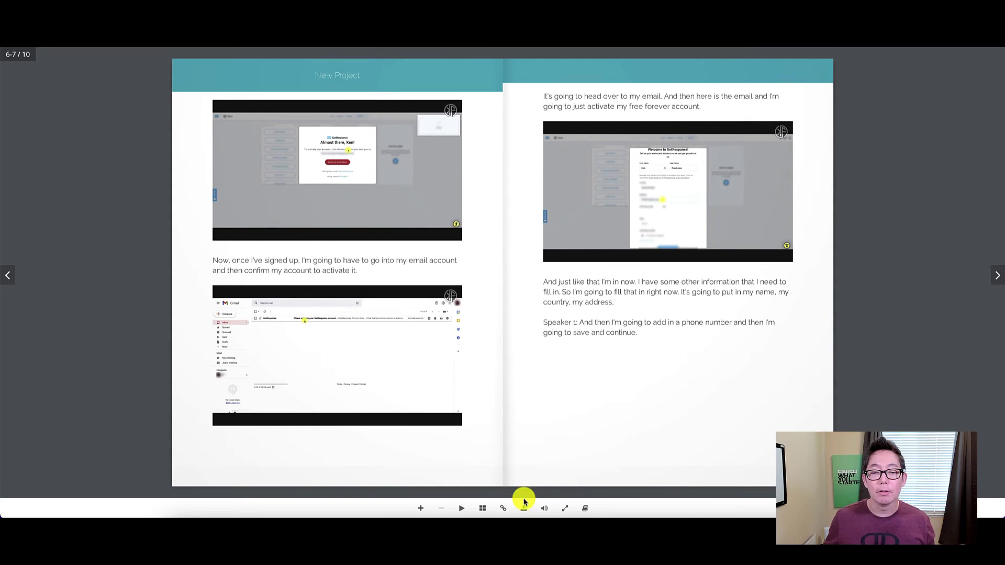
left_click(272, 473)
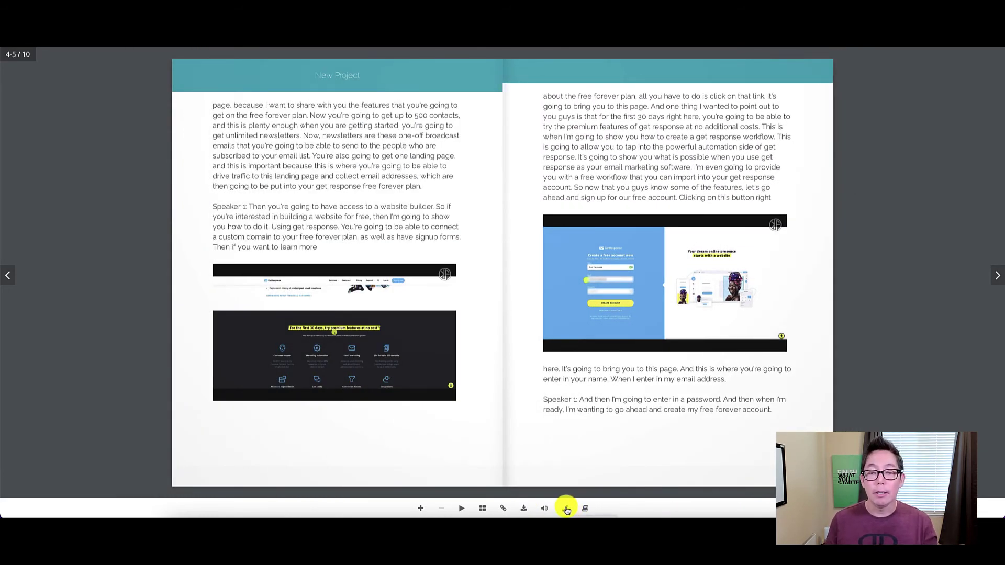
left_click(566, 509)
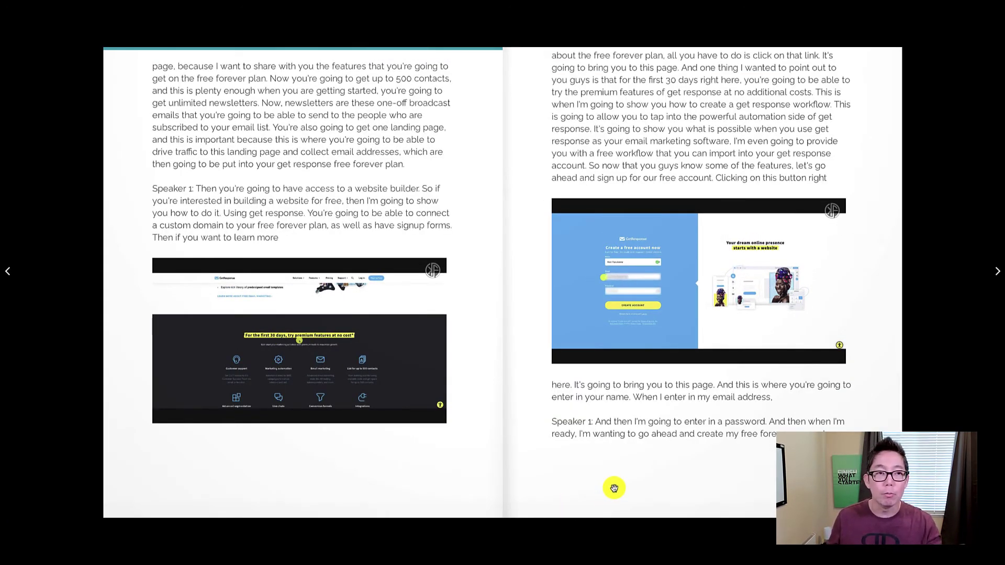
left_click(622, 486)
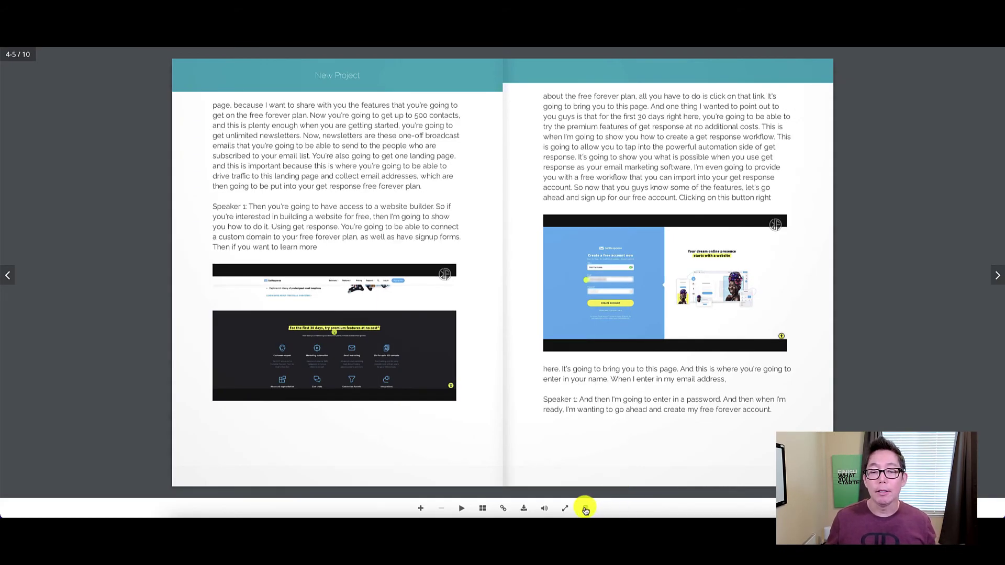
In single-page view, go back to the cover, forward to page 2, then restore two-page spread
left_click(585, 509)
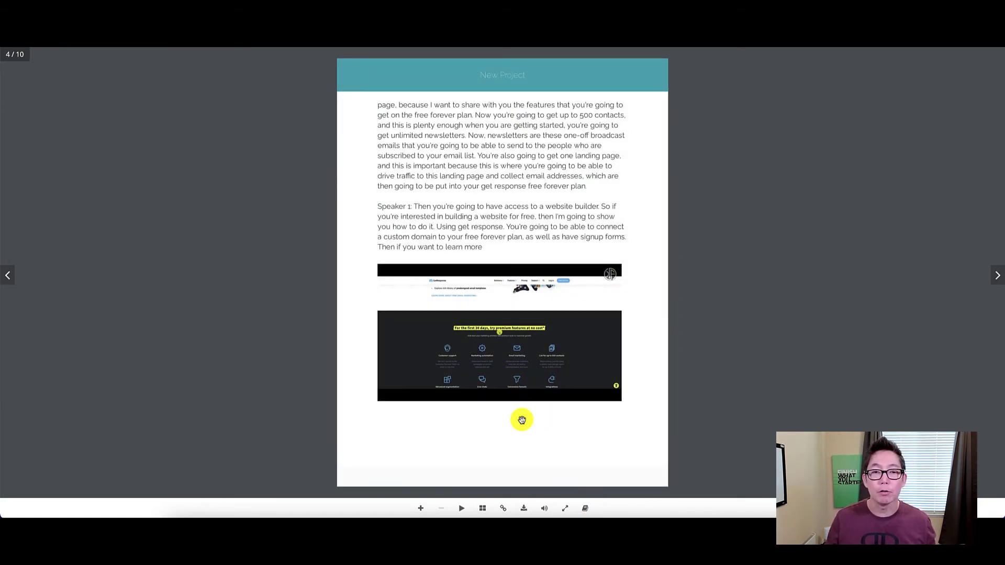
left_click(374, 459)
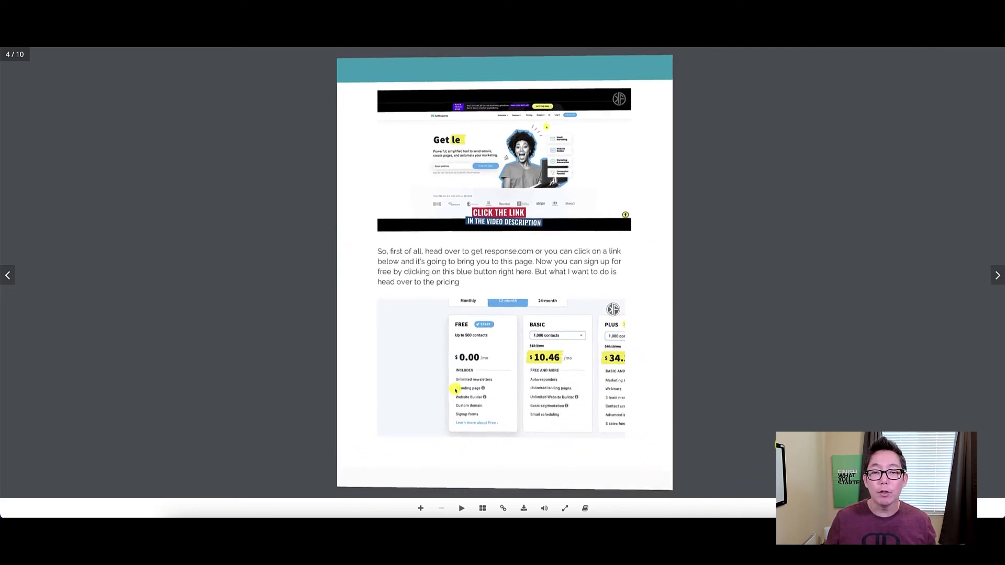
left_click(377, 460)
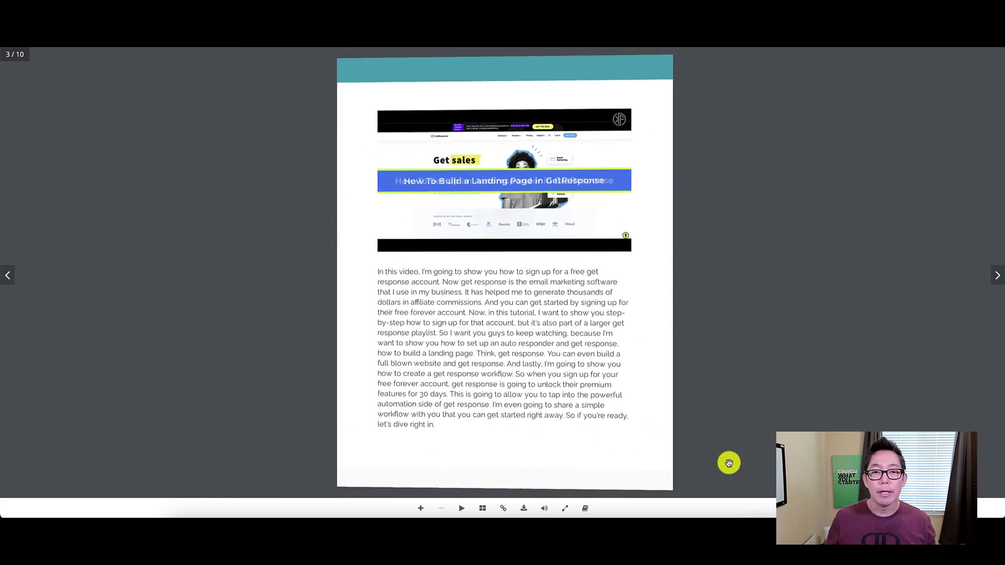
left_click(382, 460)
left_click(631, 470)
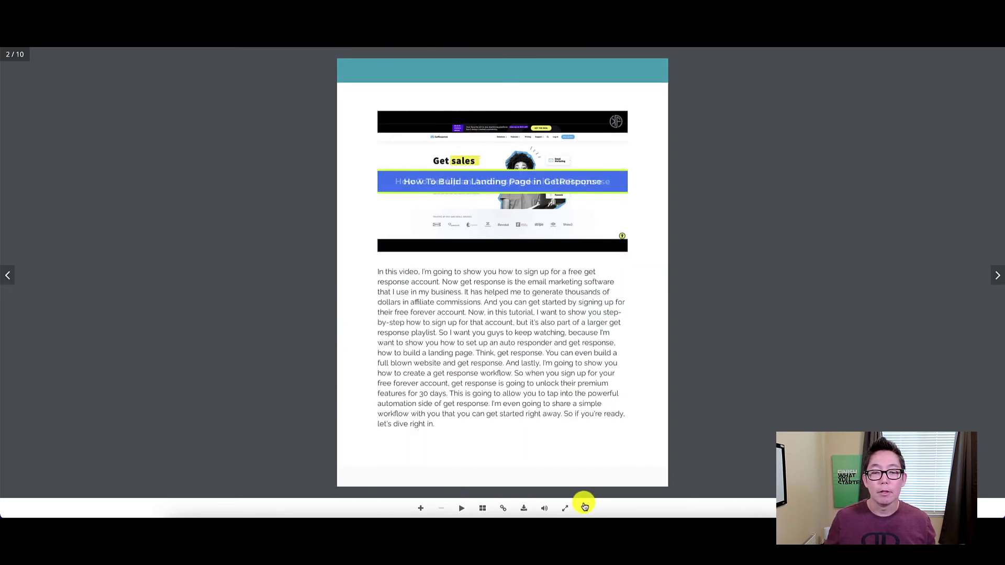
left_click(586, 508)
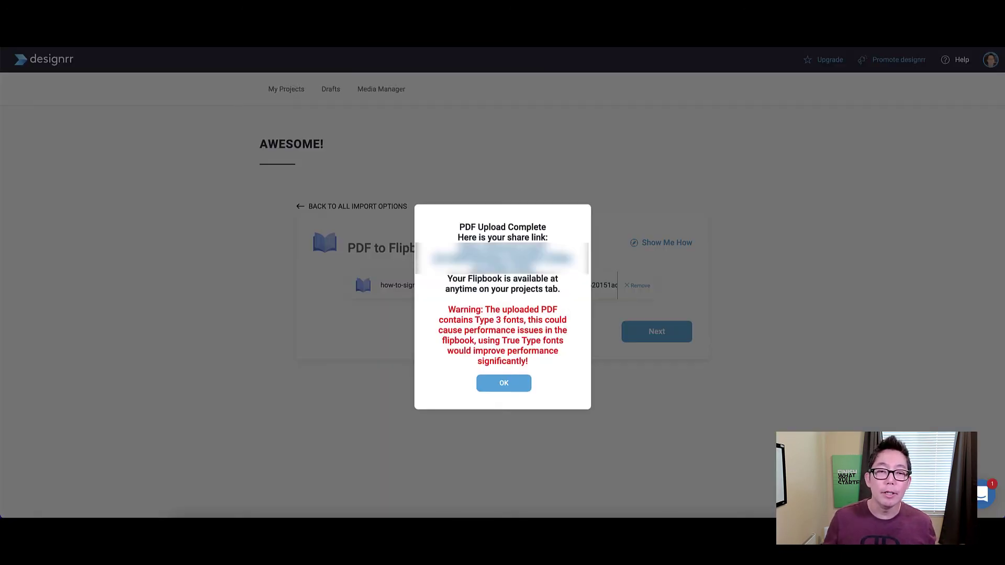
Dismiss the upload notice and start Generate Flipbook Embed Code from the Best Free Email Autoresponder project's options
left_click(510, 382)
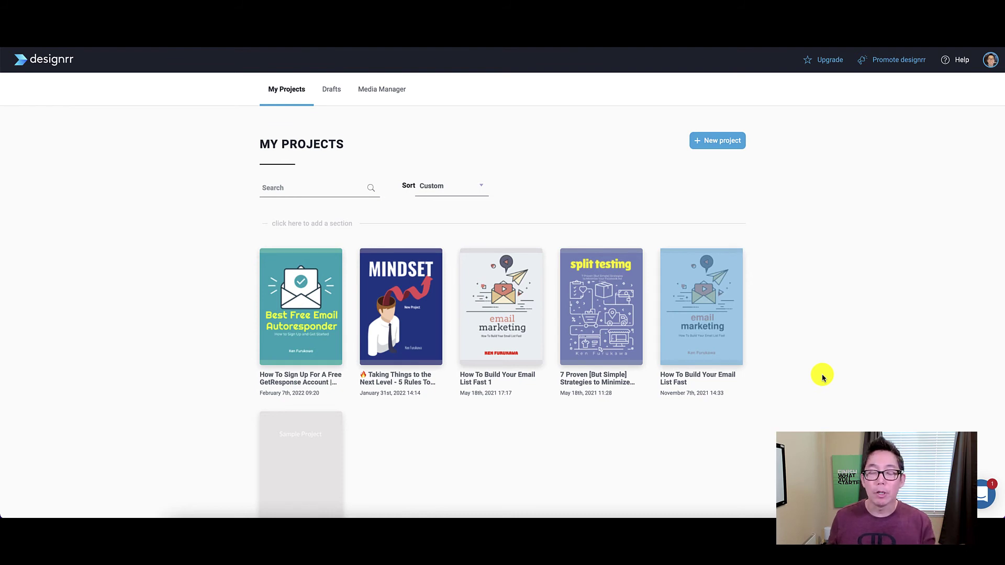
mouse_move(300, 307)
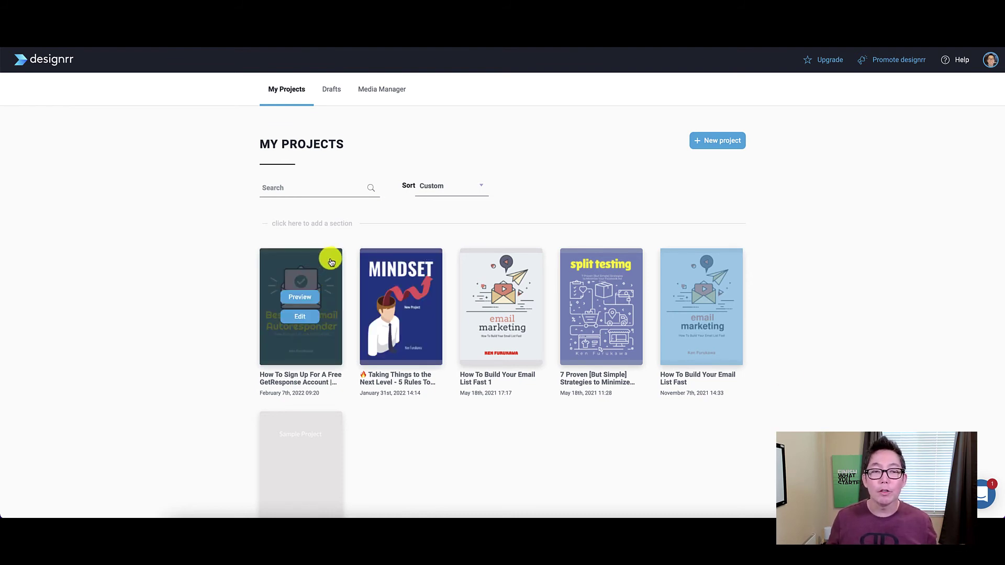
left_click(184, 297)
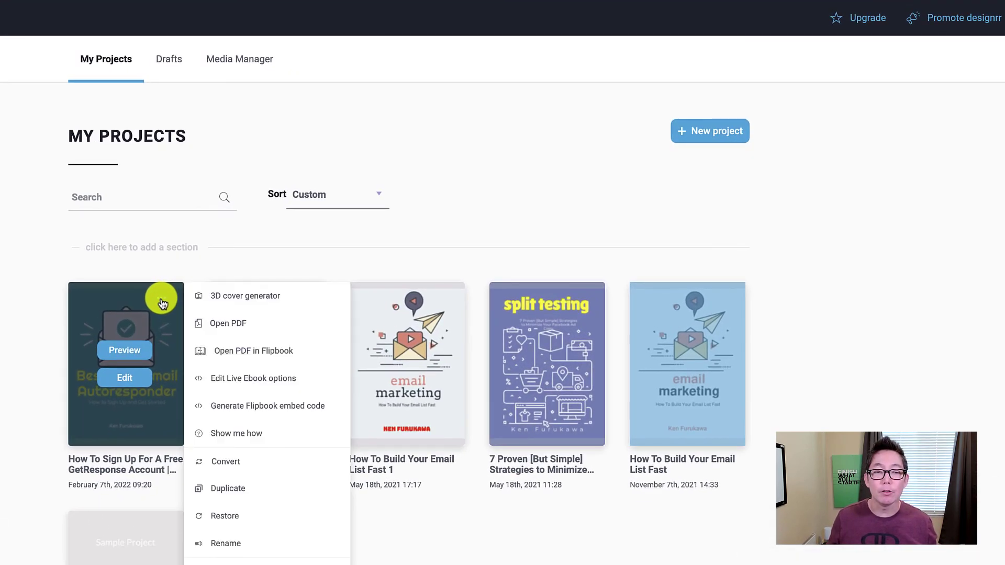
left_click(271, 408)
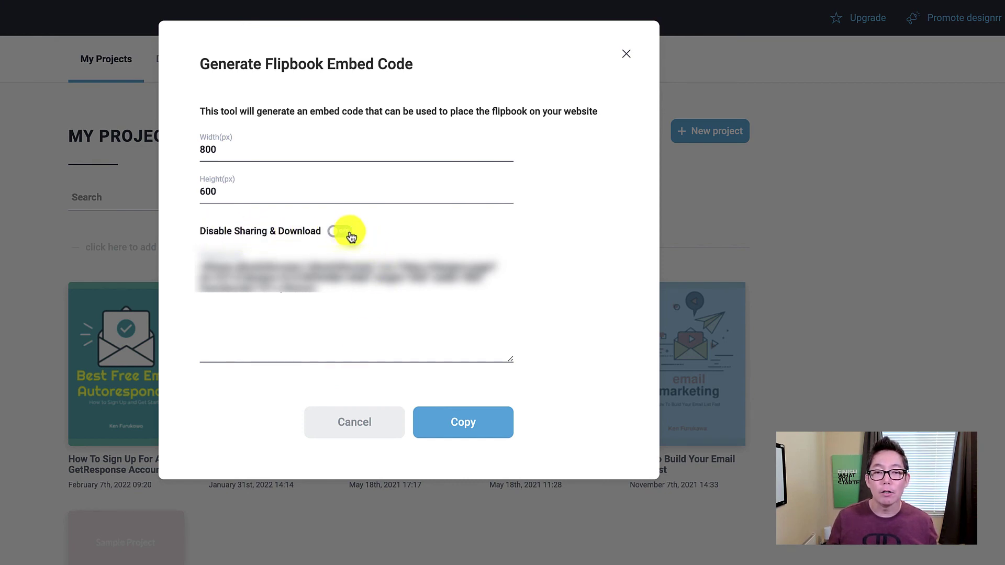
Copy the 800×600 flipbook embed code to the clipboard
left_click(473, 430)
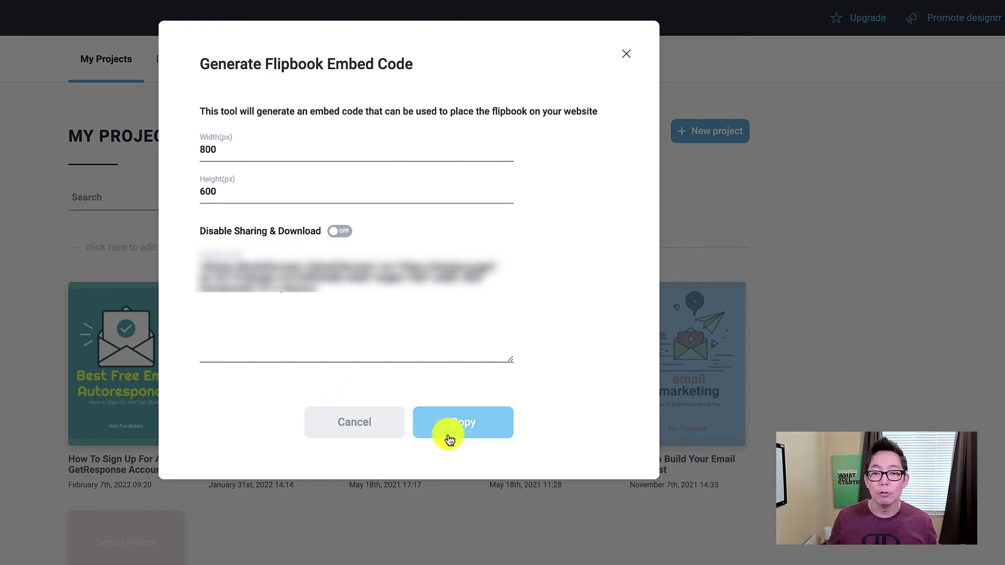
left_click(375, 425)
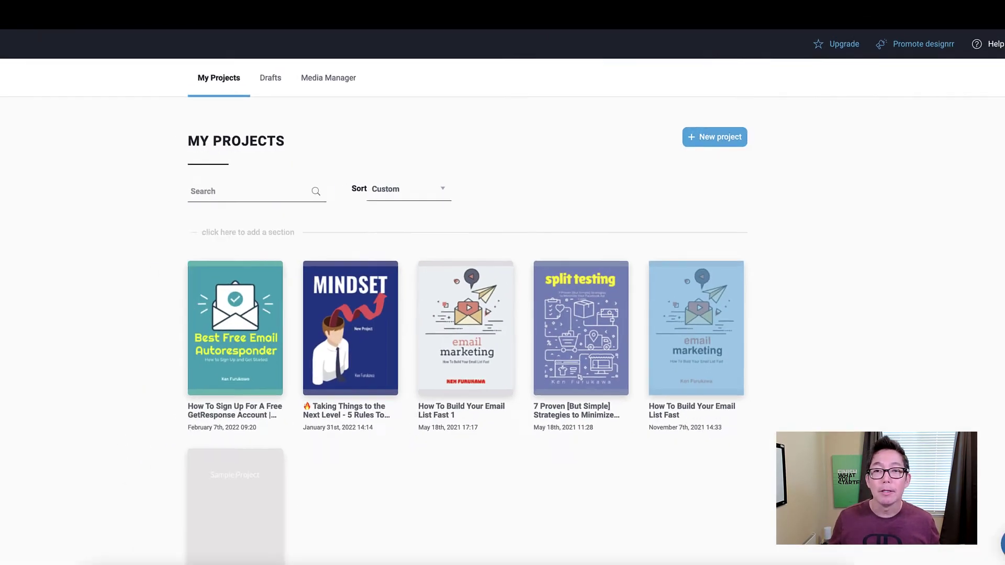